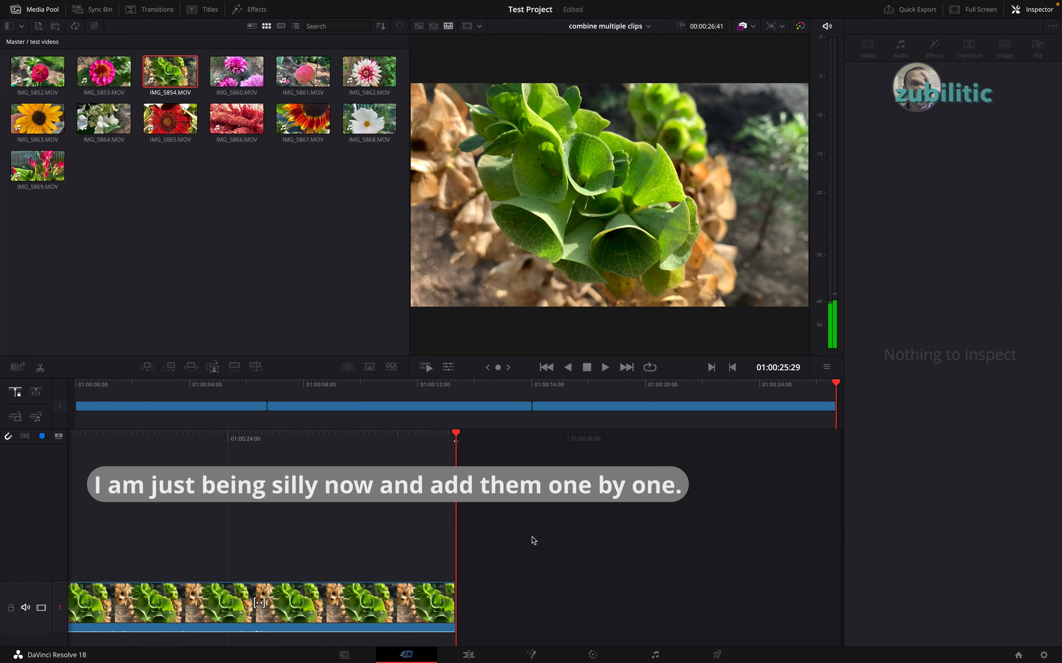
- Append IMG_5860.MOV, IMG_5861.MOV, IMG_5862.MOV and IMG_5863.MOV one after another to the end of the timeline, and check the sunflower clip
drag(236, 71, 569, 561)
drag(306, 77, 568, 535)
drag(369, 71, 574, 498)
drag(29, 115, 565, 516)
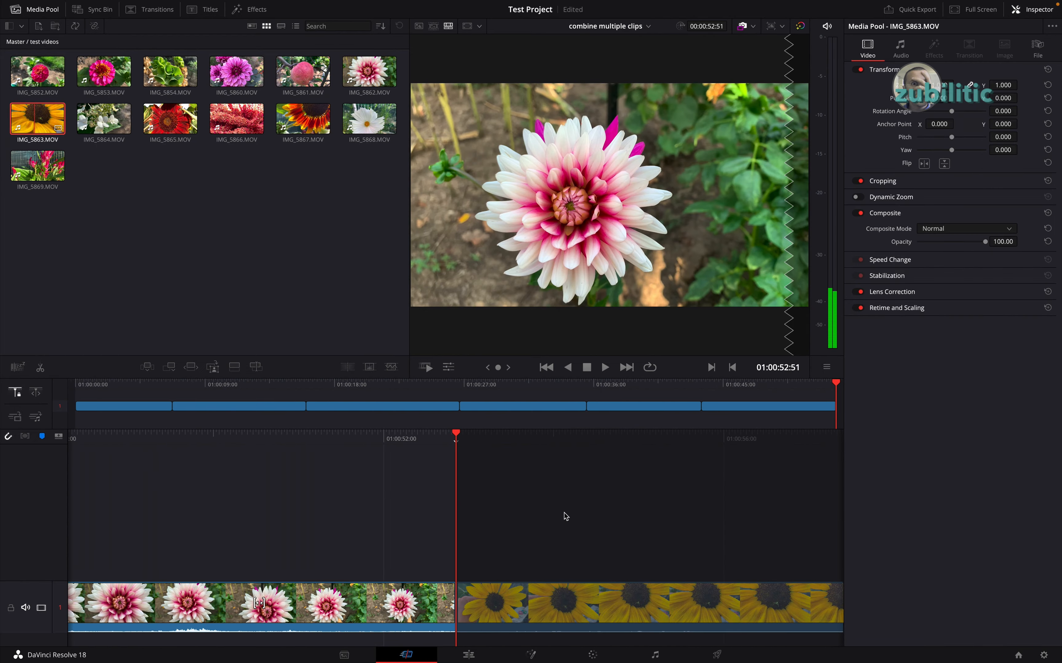
drag(476, 443, 483, 442)
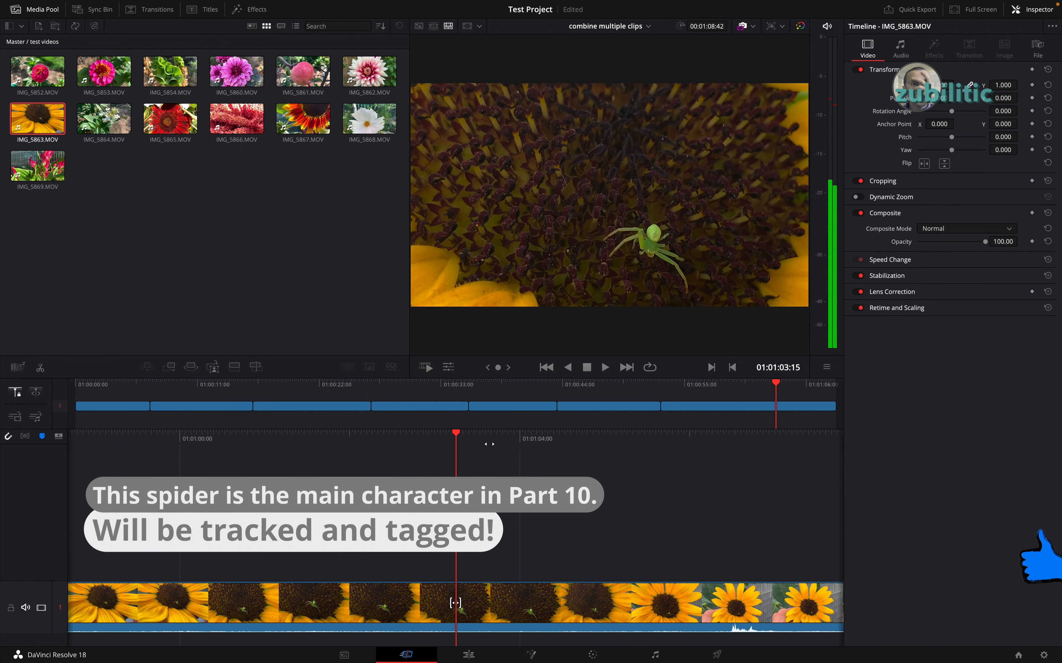
- Append the clips IMG_5864.MOV through IMG_5869.MOV in order to the end of the timeline
key(End)
drag(107, 121, 565, 532)
drag(171, 121, 596, 544)
drag(237, 119, 570, 553)
drag(303, 119, 603, 566)
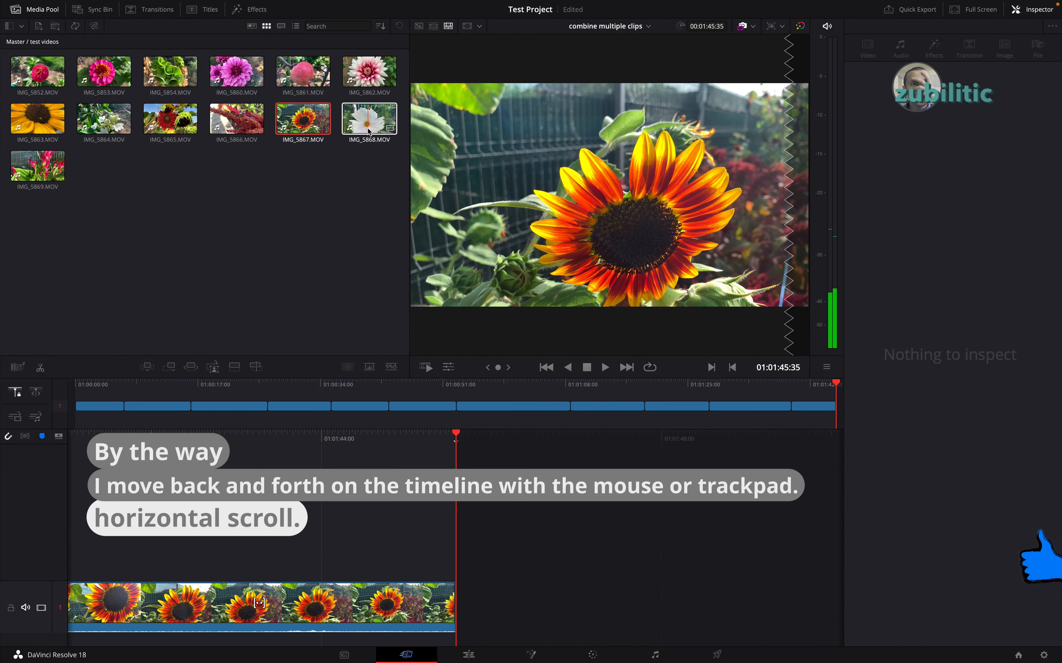
drag(369, 120, 614, 525)
scroll(614, 526, right, 10)
drag(38, 166, 595, 531)
- Go back to the cut between IMG_5852.MOV and IMG_5853.MOV and browse the video transitions to the Wipe group
scroll(598, 534, left, 10)
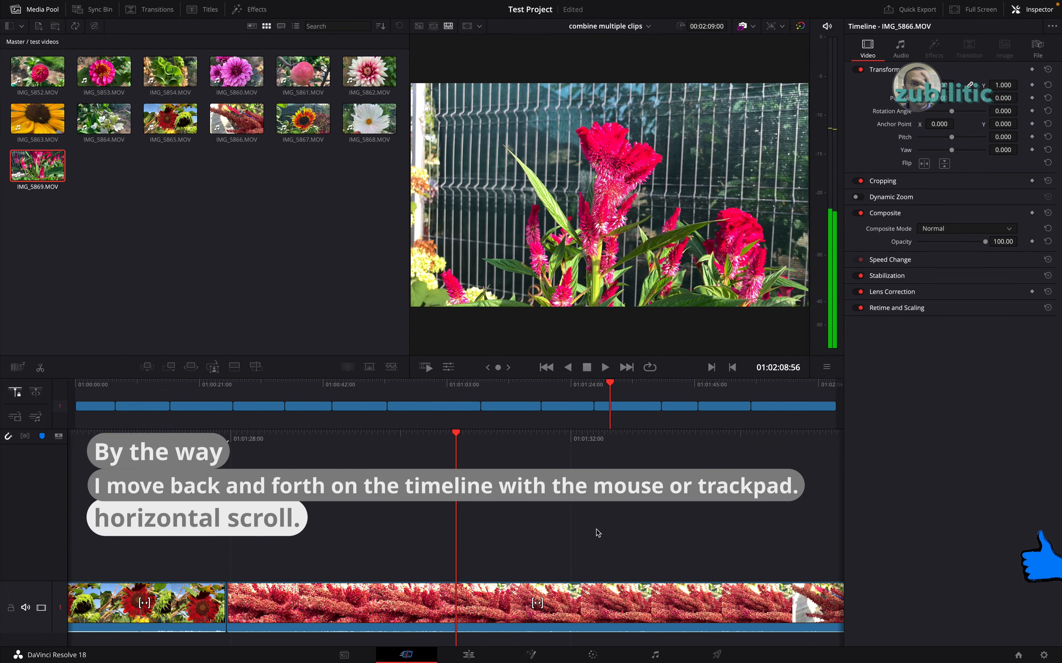
scroll(601, 530, right, 5)
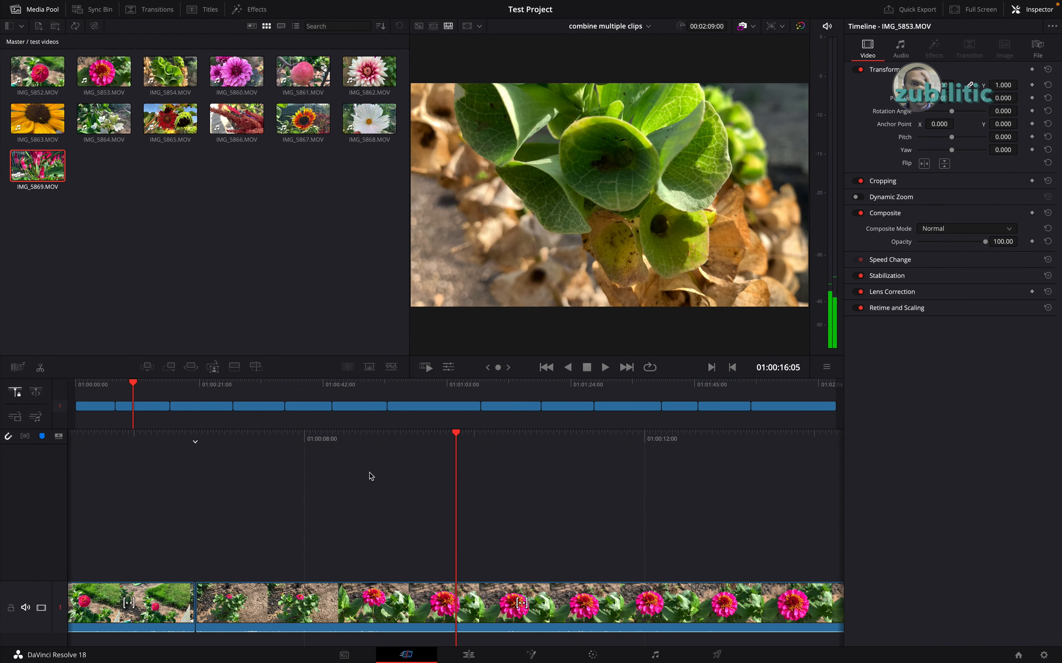
scroll(372, 477, left, 15)
scroll(372, 476, right, 10)
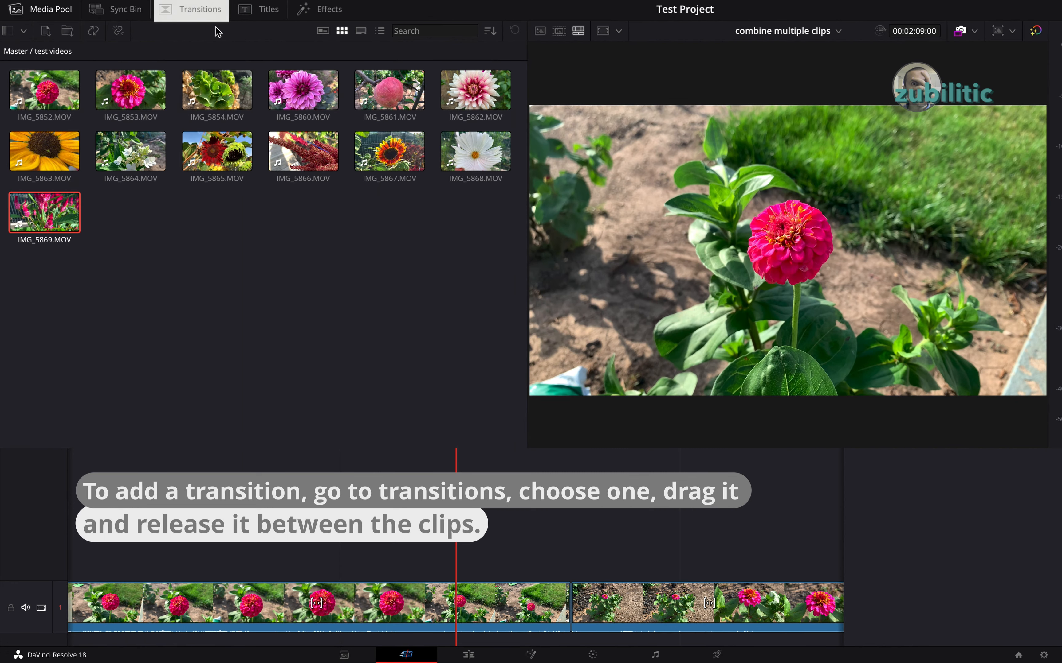
click(202, 11)
scroll(282, 374, down, 8)
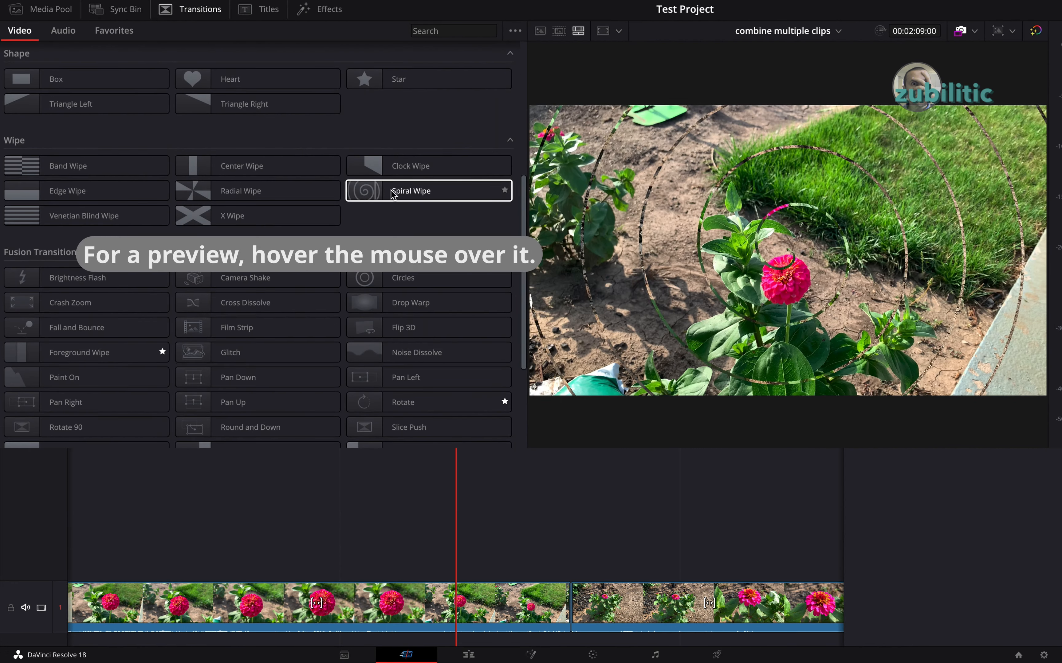
- Trim the clips at the cut between IMG_5852.MOV and IMG_5853.MOV, add a Spiral Wipe transition there and play it
drag(500, 191, 347, 227)
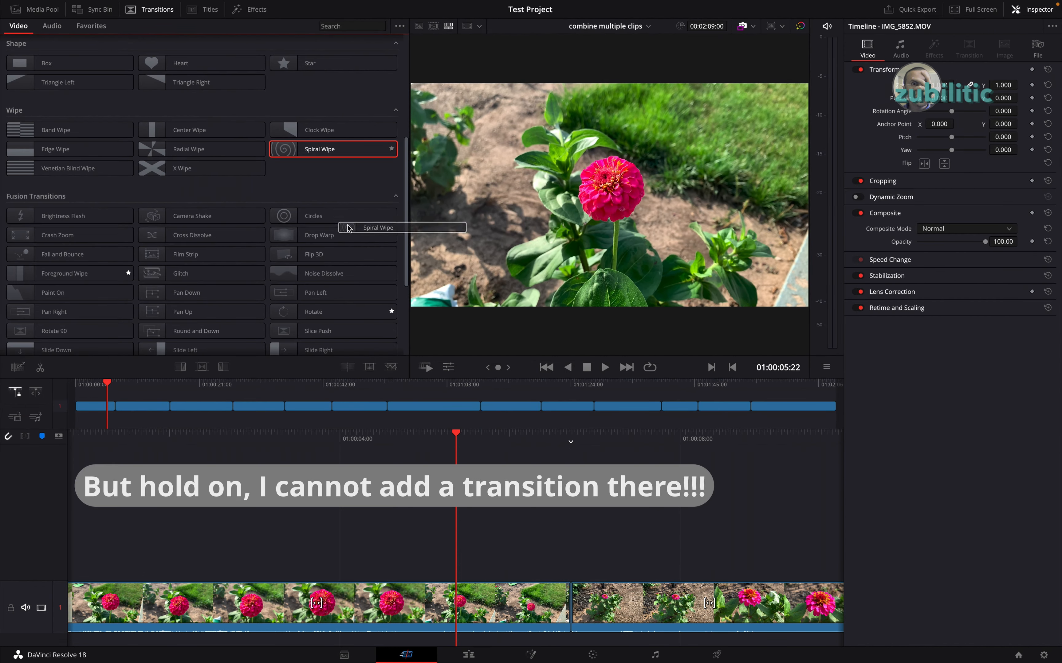
drag(586, 626, 568, 600)
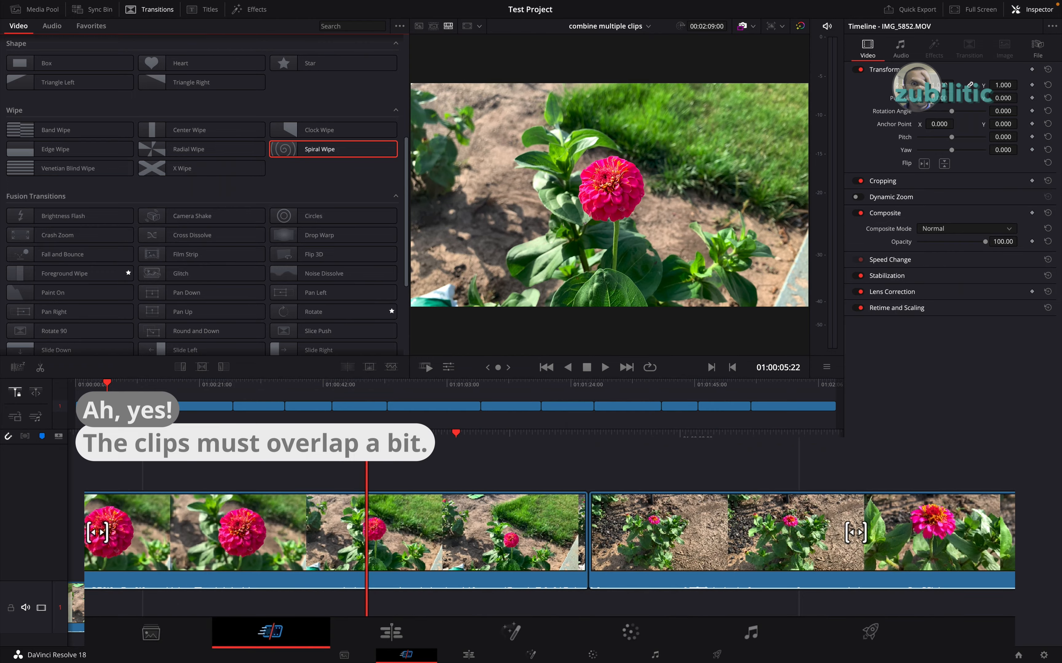
mouse_move(573, 531)
mouse_down()
mouse_move(430, 531)
mouse_move(583, 538)
mouse_up()
drag(386, 149, 435, 518)
key(shift+Left)
key(shift+Left)
key(space)
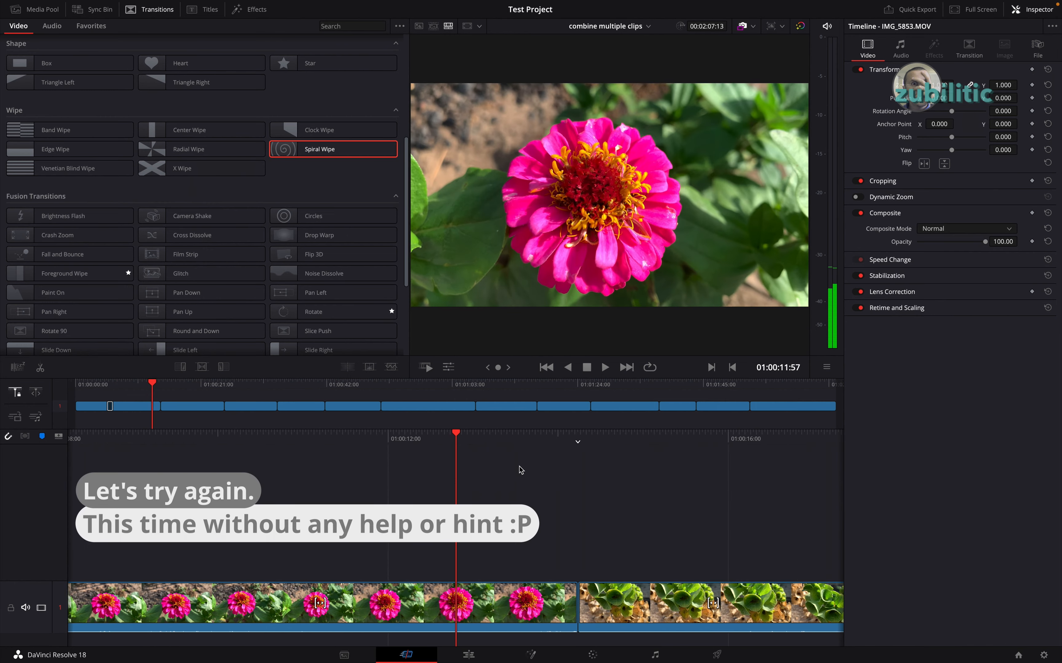
- Trim the clips at the cut between IMG_5853.MOV and IMG_5854.MOV, add a Heart transition there and play it
scroll(205, 287, down, 2)
key(space)
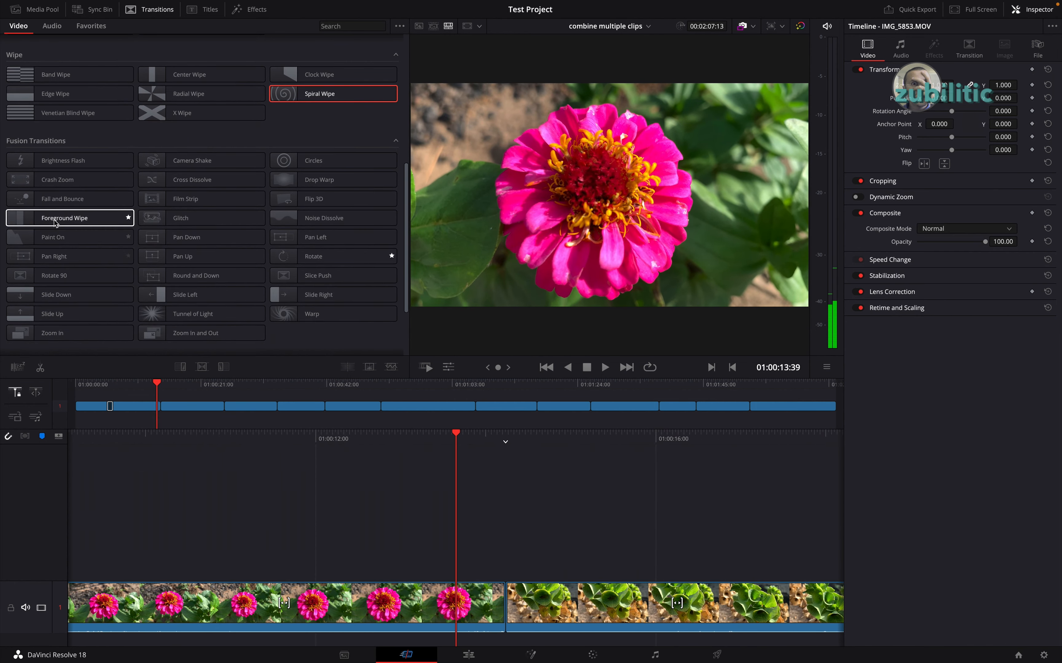
scroll(244, 178, up, 3)
drag(193, 199, 535, 617)
drag(572, 544, 506, 526)
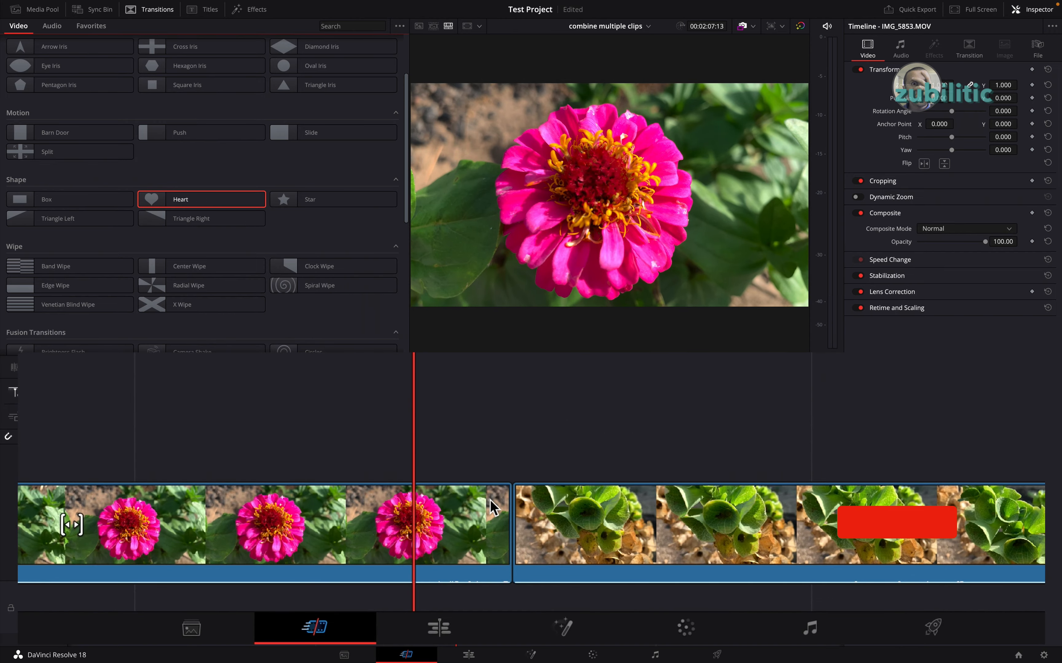
drag(501, 525, 548, 531)
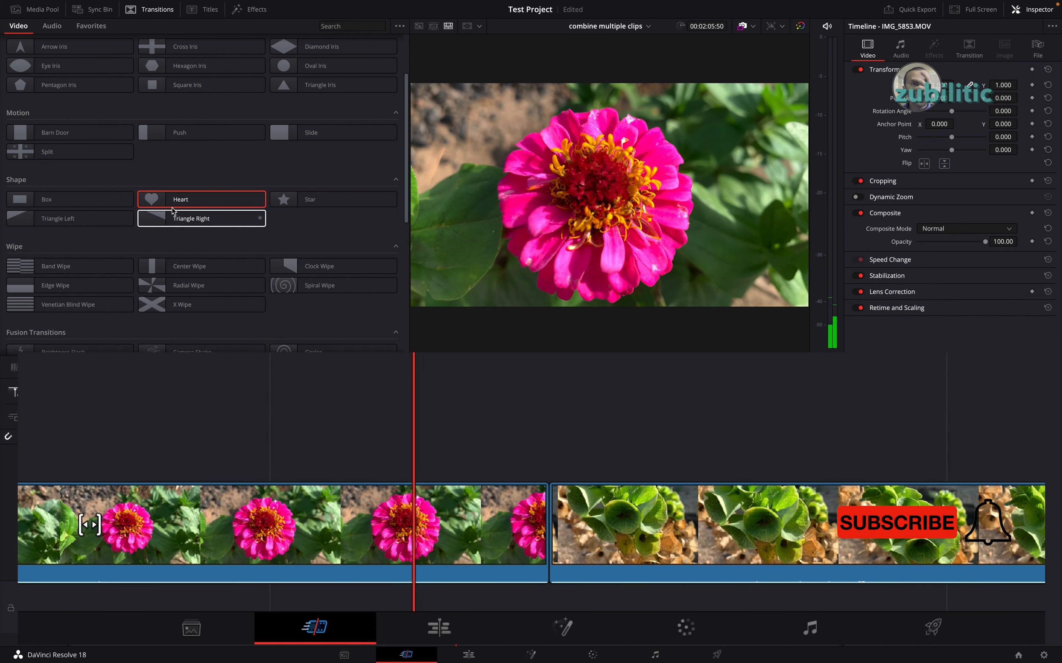
drag(543, 439, 548, 522)
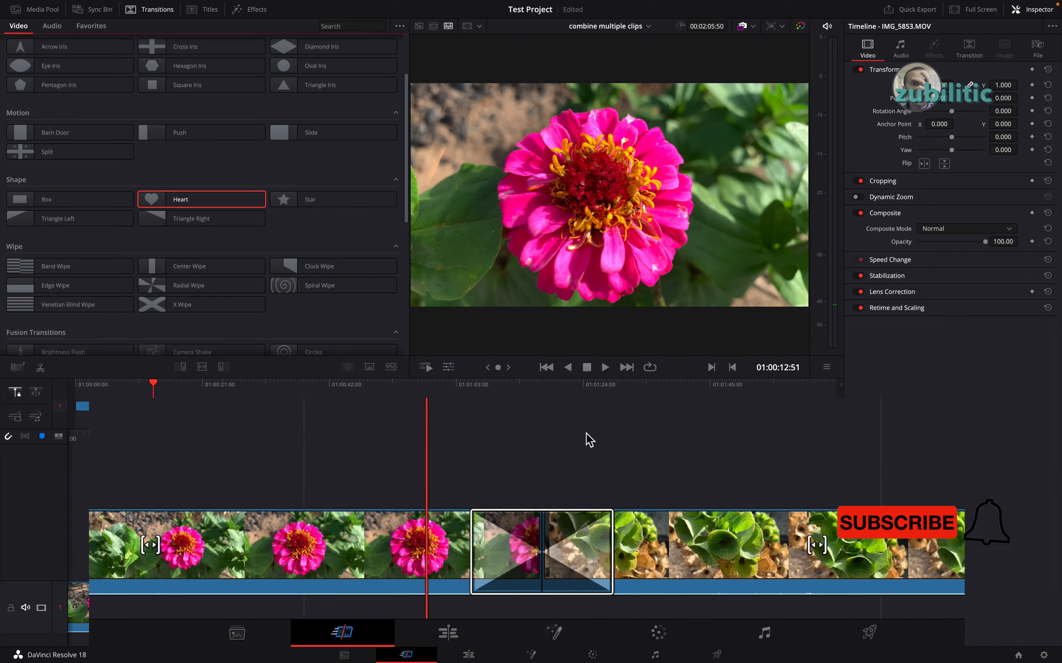
key(space)
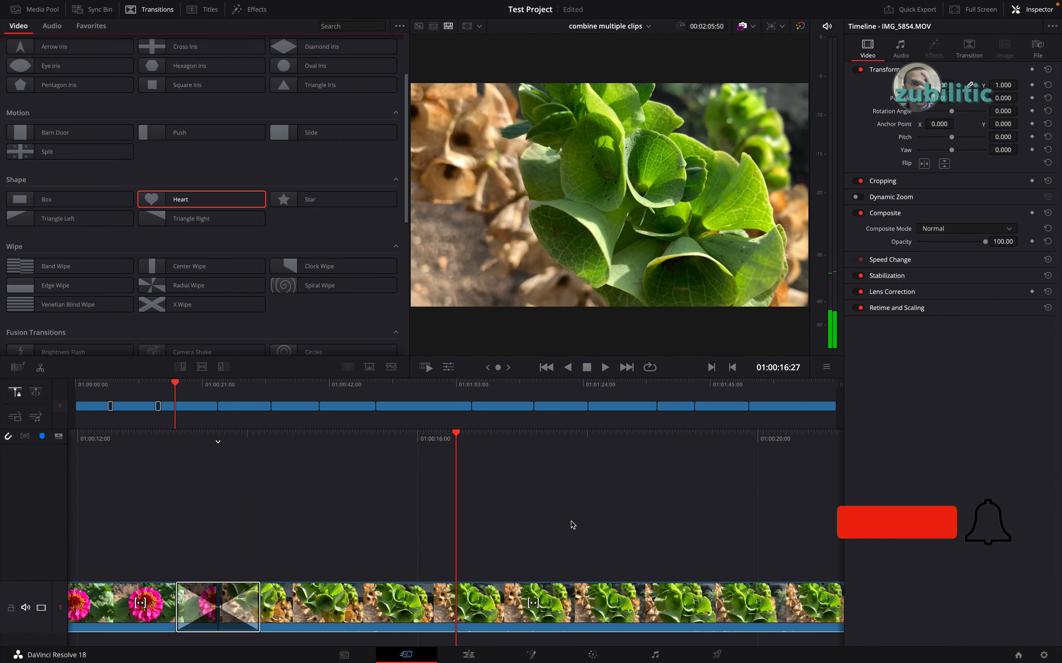
- Trim the clips at the cut between IMG_5854.MOV and IMG_5860.MOV generously and add a Cross Dissolve transition lasting 276 frames
scroll(162, 338, down, 5)
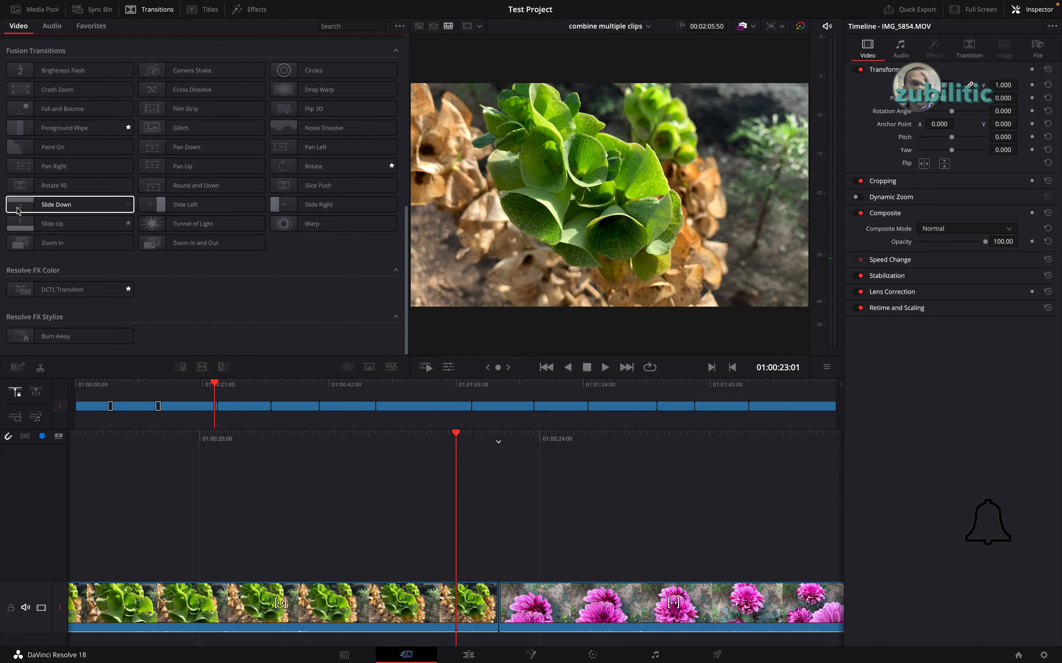
drag(56, 204, 496, 606)
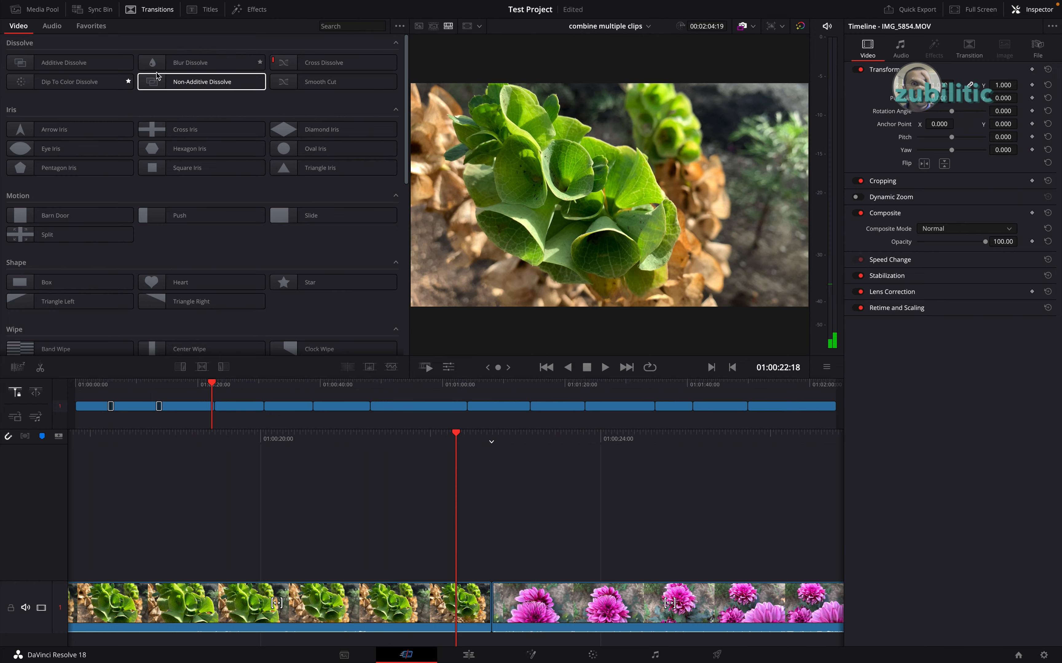
drag(491, 603, 457, 600)
drag(520, 533, 458, 548)
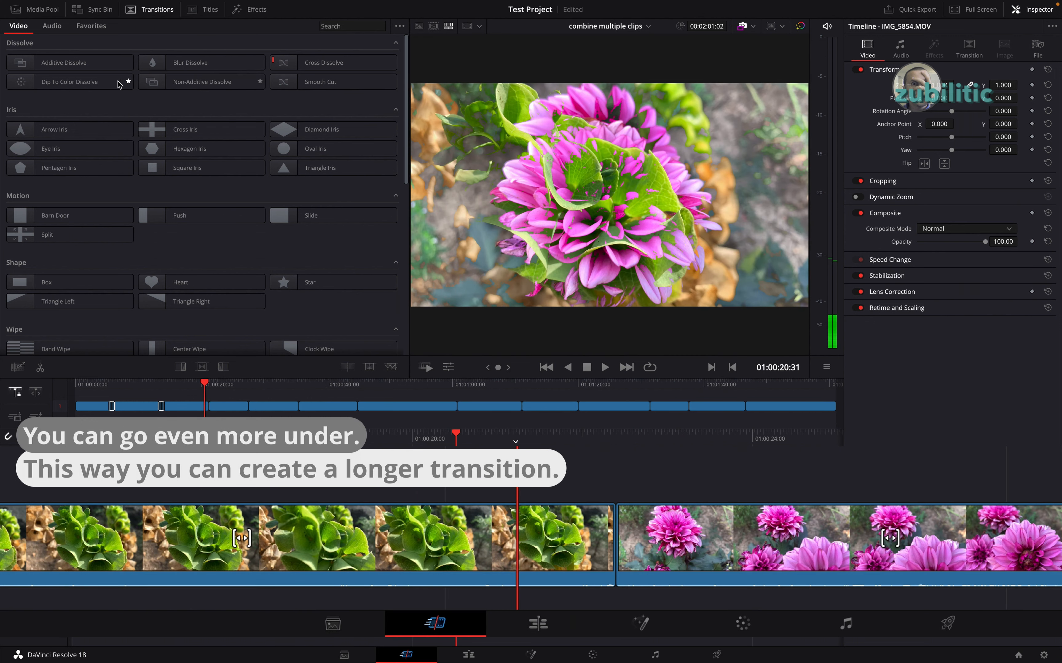
drag(420, 259, 272, 538)
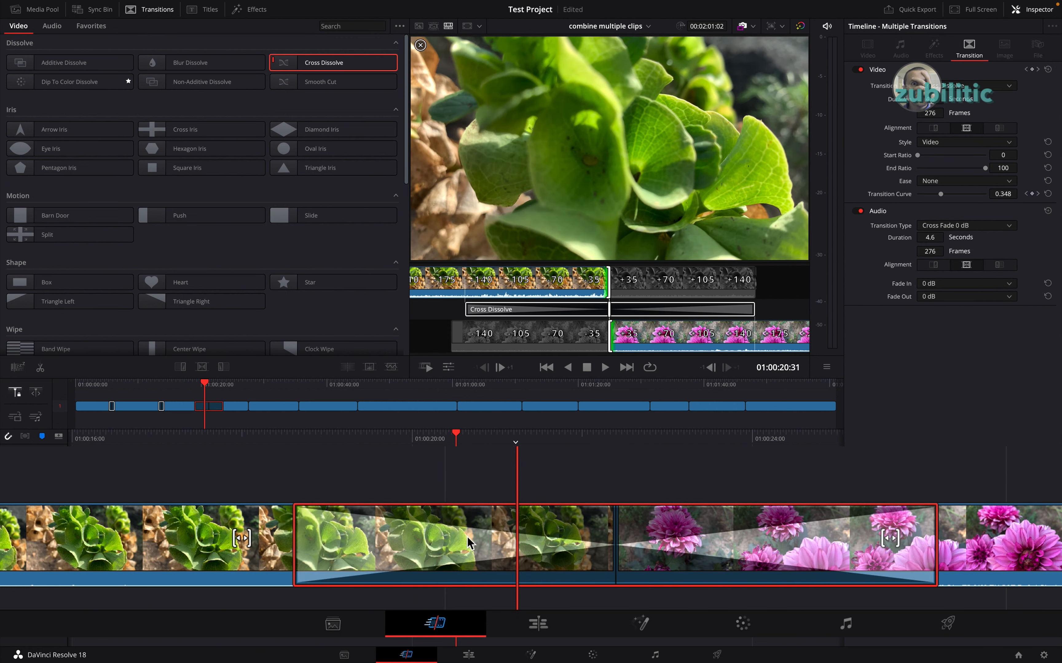
drag(629, 544, 623, 544)
drag(472, 452, 607, 451)
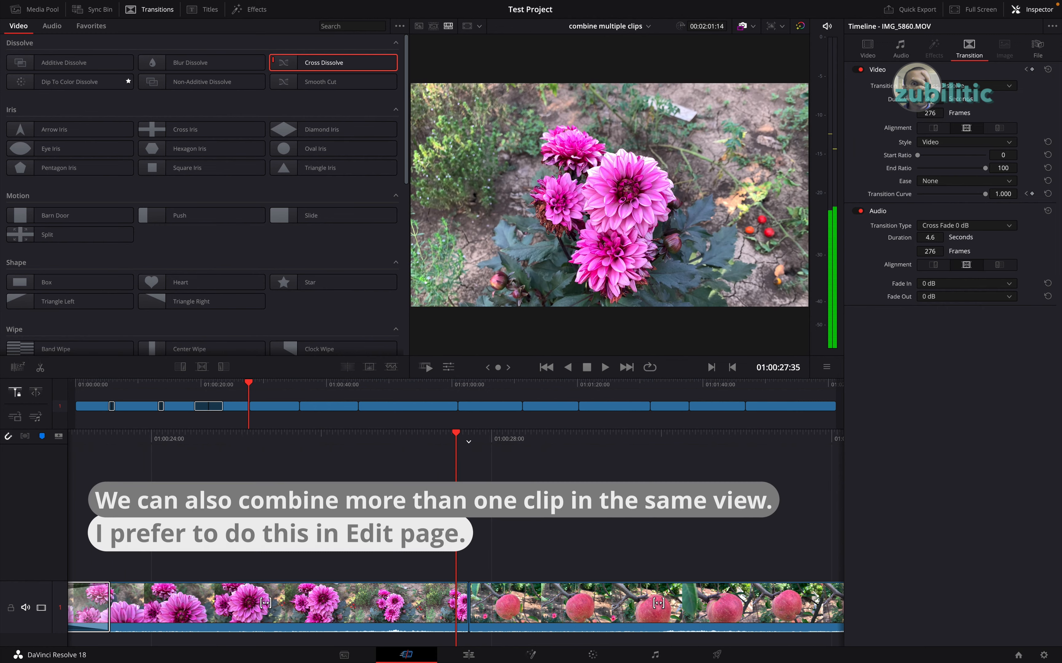
- On the Edit page, move IMG_5861.MOV up to a second video track and shift IMG_5862.MOV through IMG_5869.MOV earlier to start beneath it
click(468, 655)
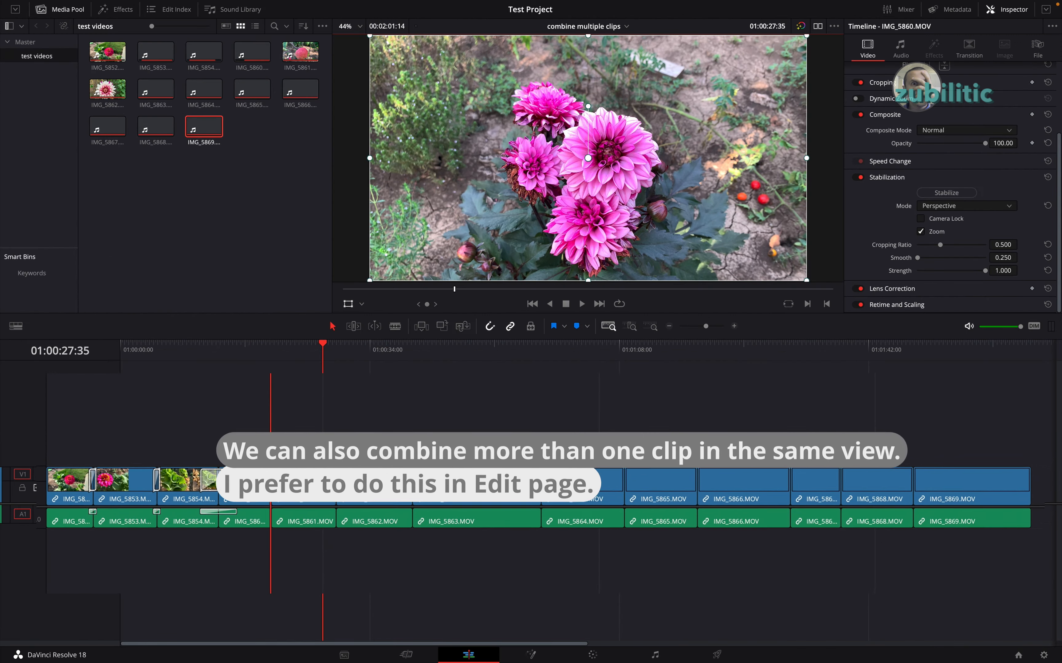
drag(249, 477, 253, 452)
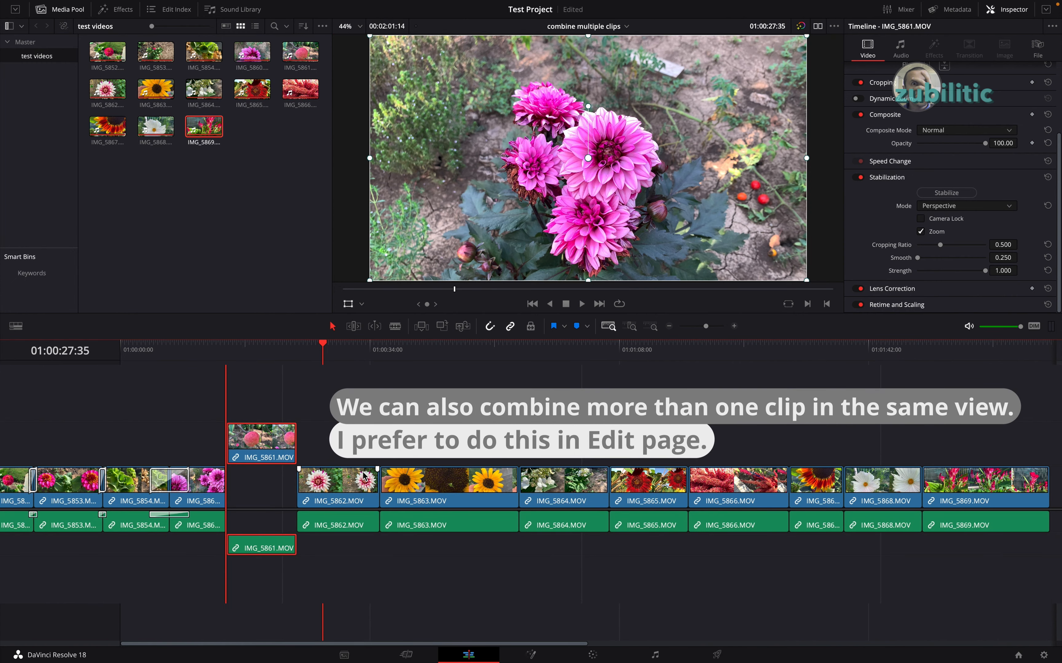
drag(358, 434, 995, 573)
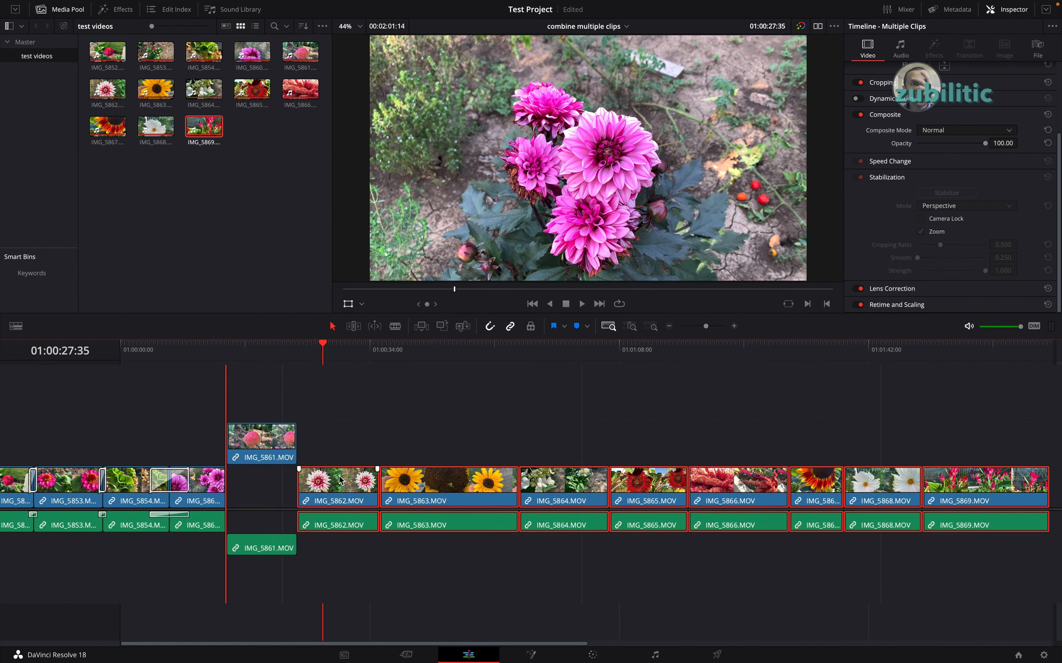
drag(317, 480, 245, 480)
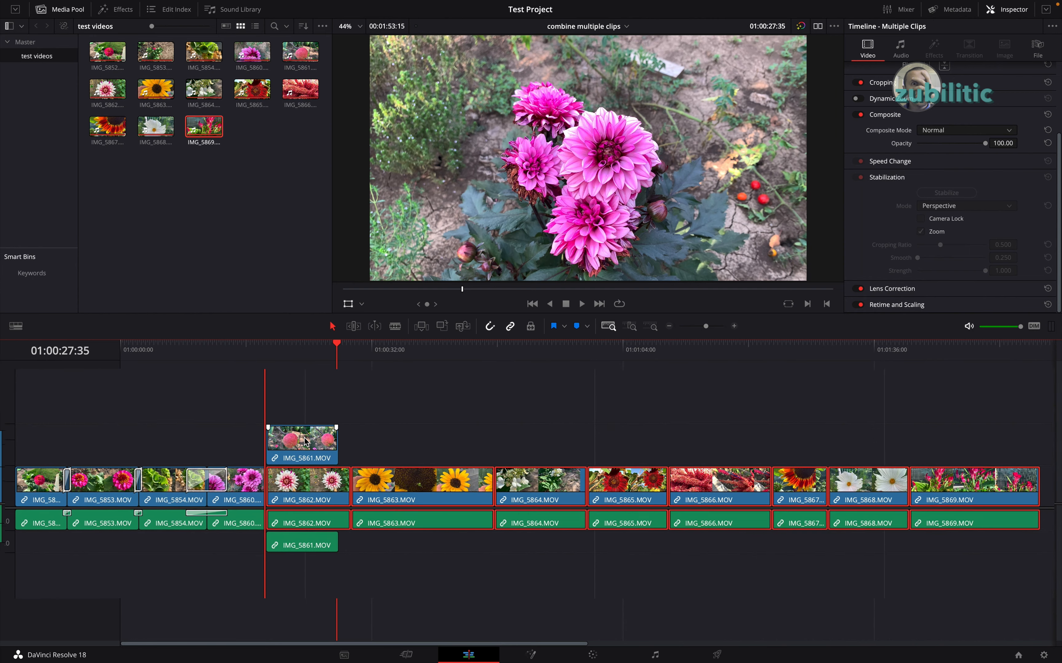
click(365, 460)
- On the Cut page, trim the end of IMG_5862.MOV to match the end of IMG_5861.MOV above it
click(404, 481)
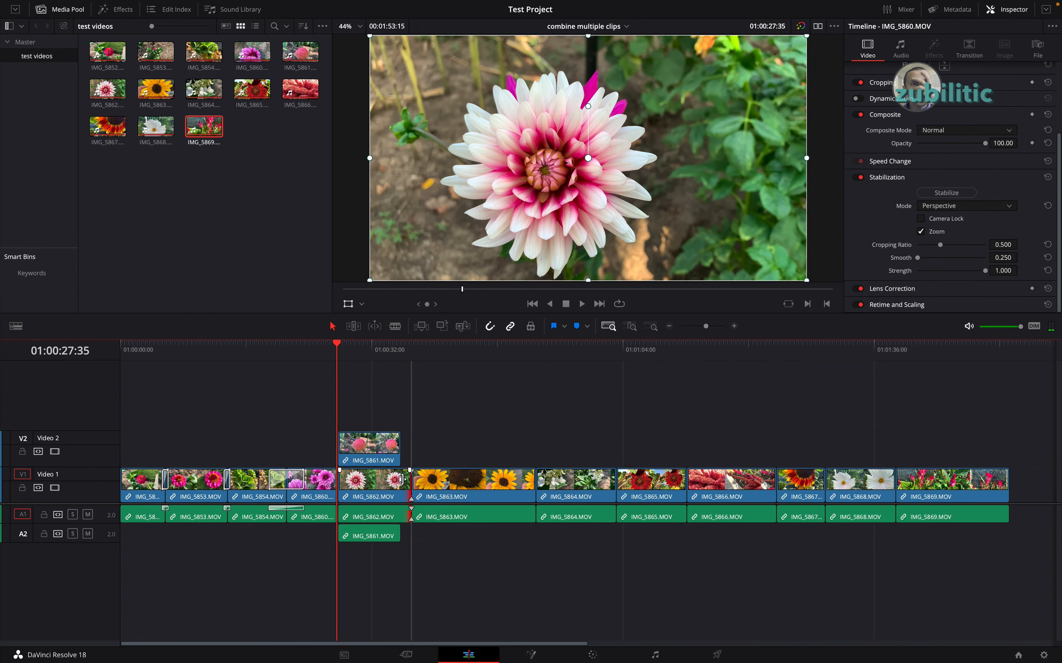
click(407, 655)
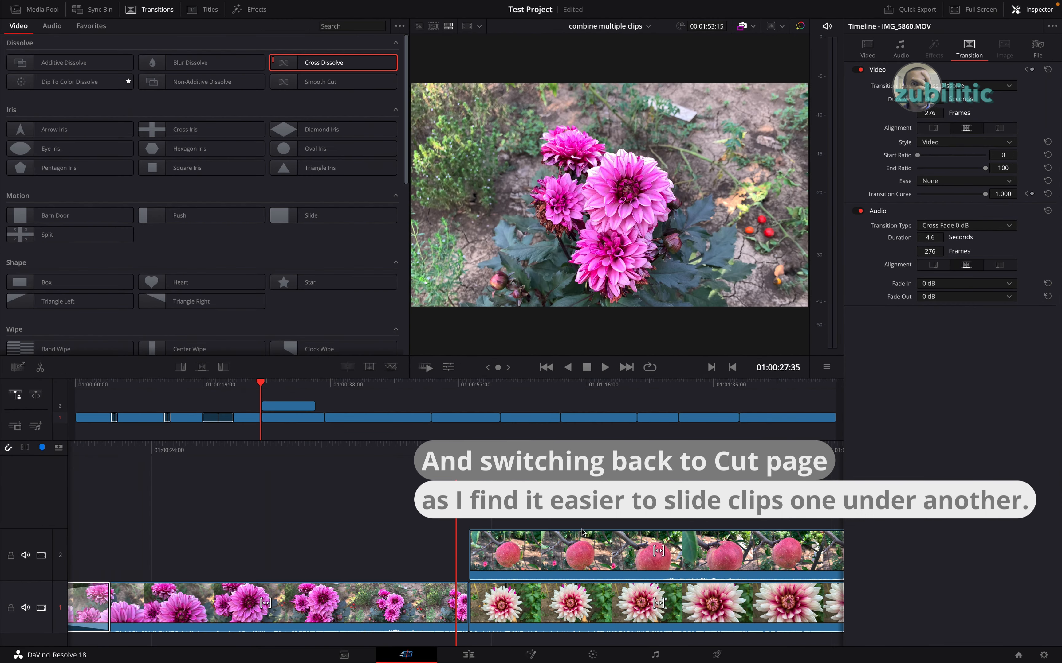
key(Down)
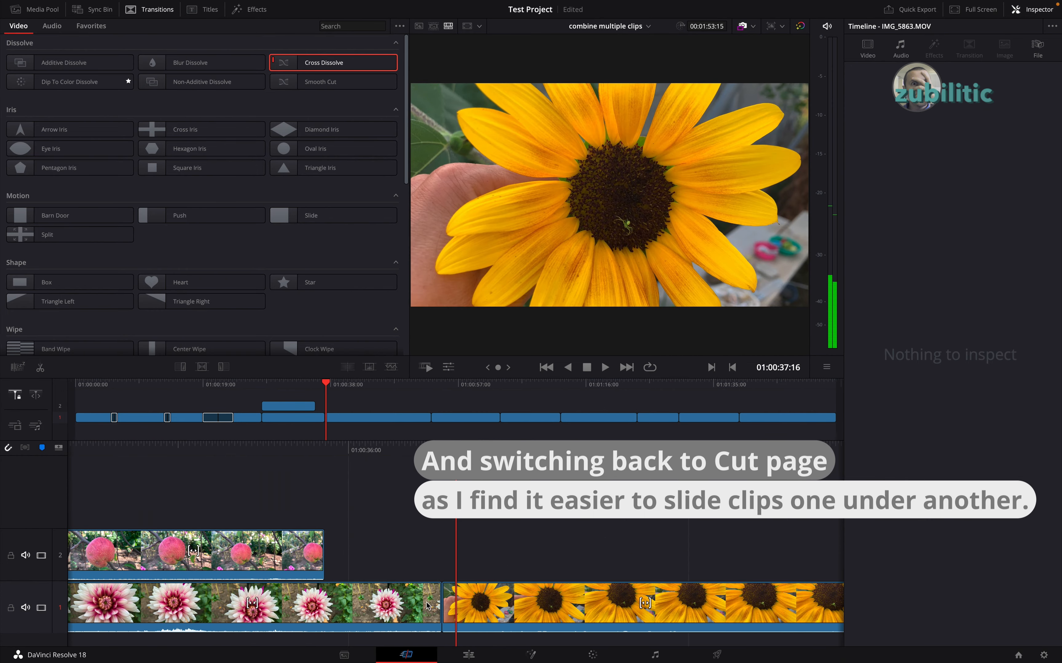
drag(436, 601, 324, 599)
drag(450, 609, 560, 614)
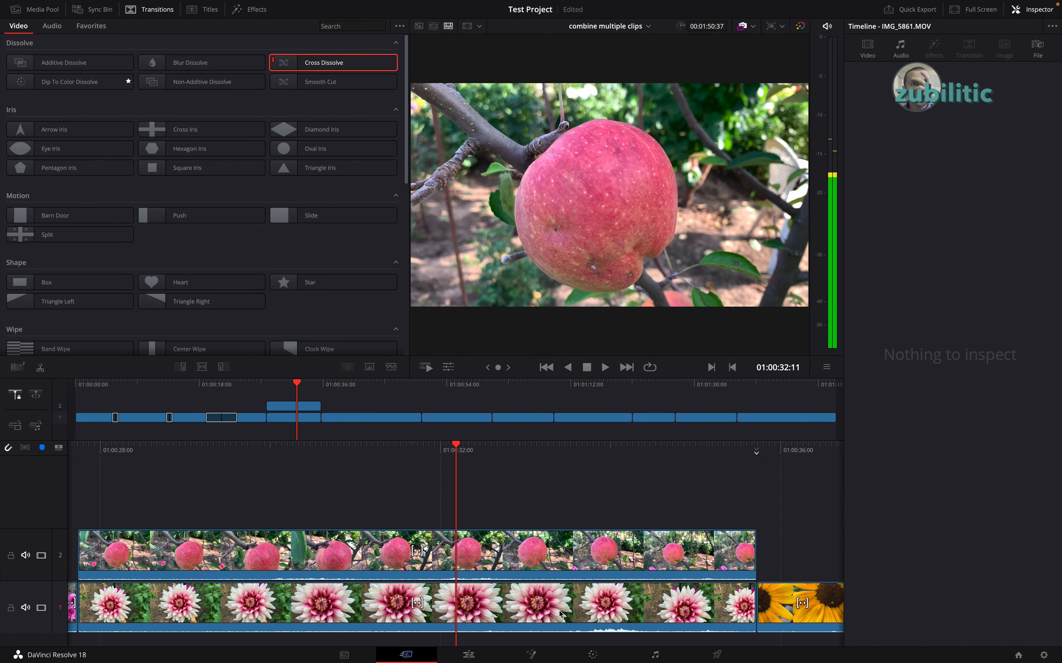
- On the Edit page, crop IMG_5861.MOV in the viewer by about a third on its left side and a tenth on its right
click(469, 656)
click(179, 376)
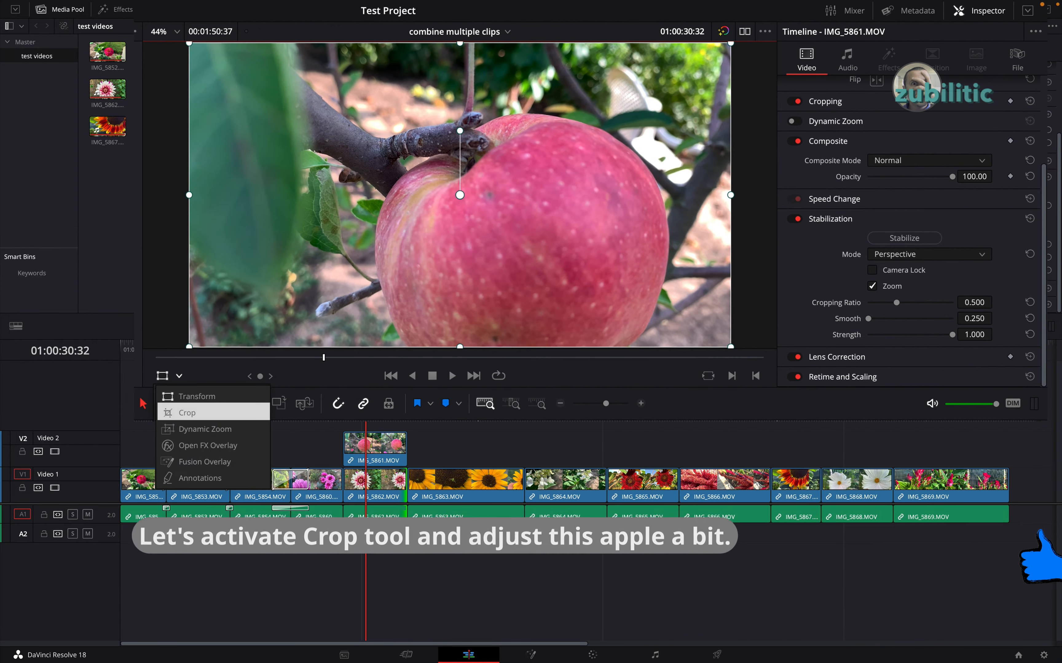
click(187, 413)
drag(191, 201, 372, 202)
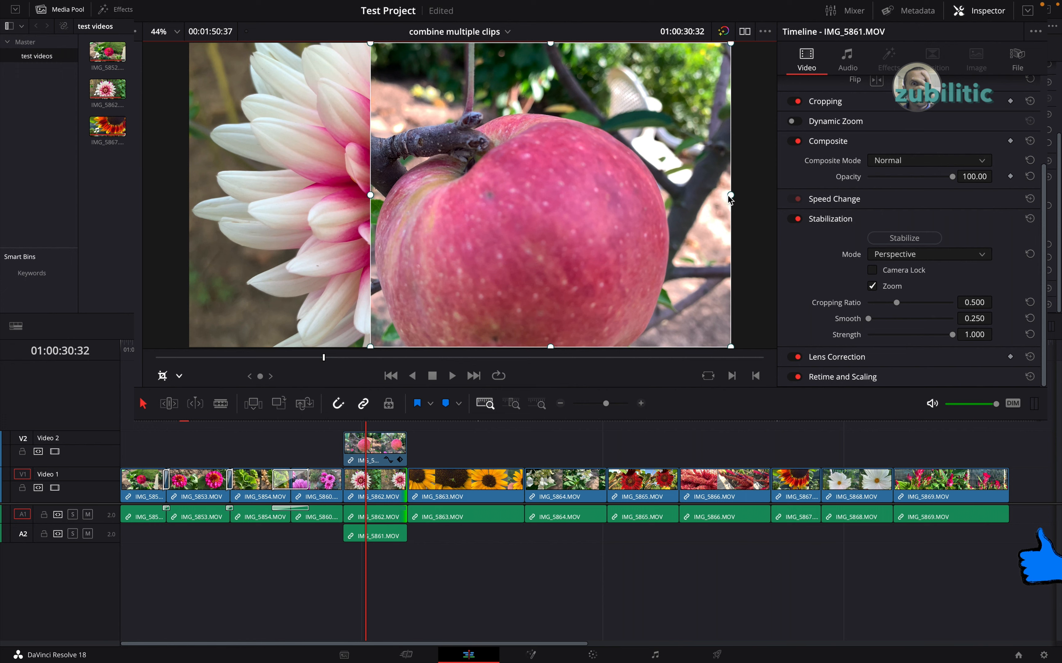
drag(723, 198, 667, 206)
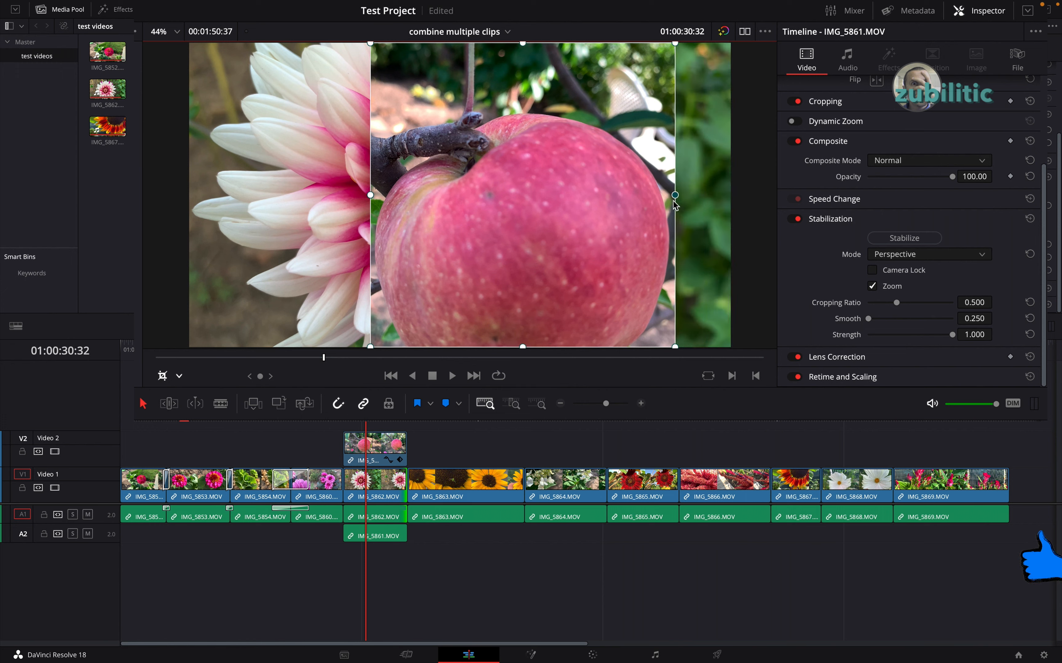
- Shift the cropped IMG_5861.MOV horizontally through its Transform position until the apple meets the left edge of the frame
click(1016, 59)
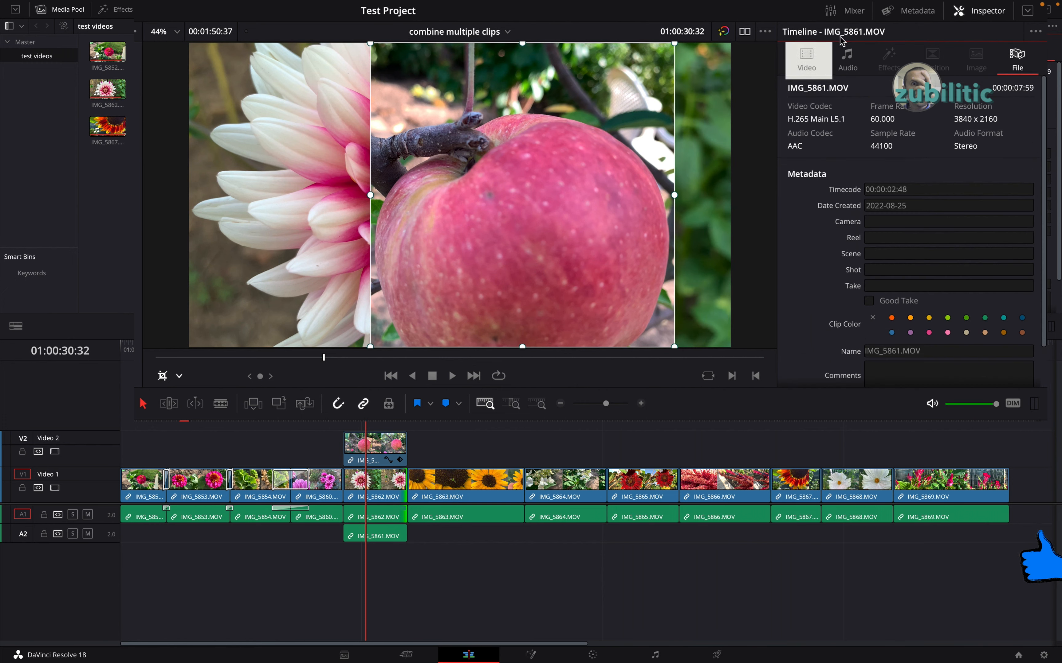
click(810, 60)
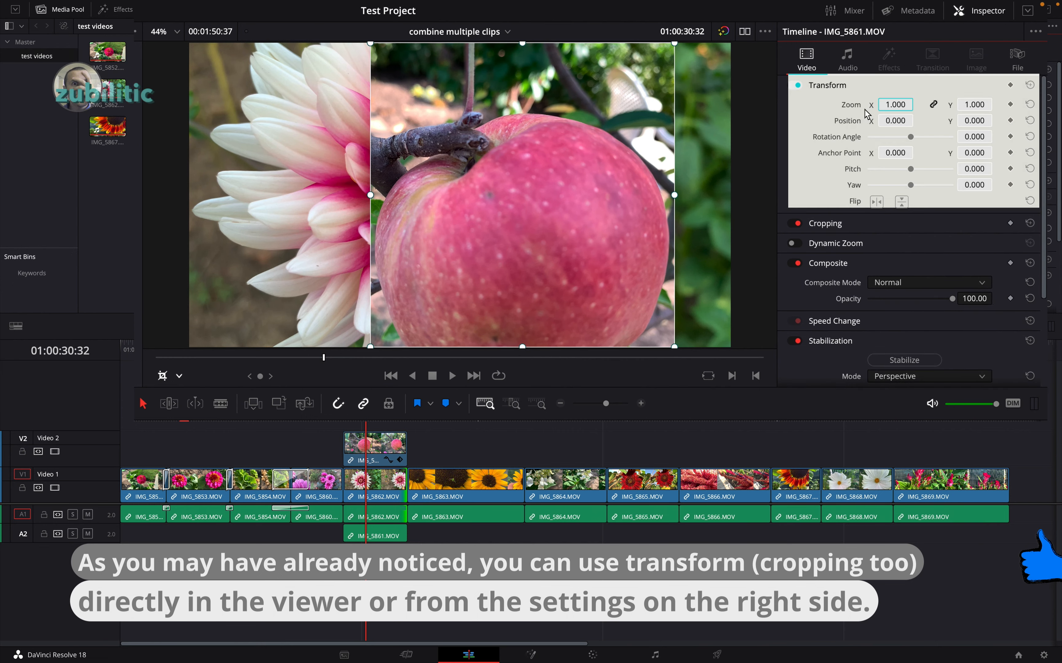
mouse_move(895, 118)
mouse_down()
mouse_move(916, 120)
mouse_move(897, 120)
mouse_up()
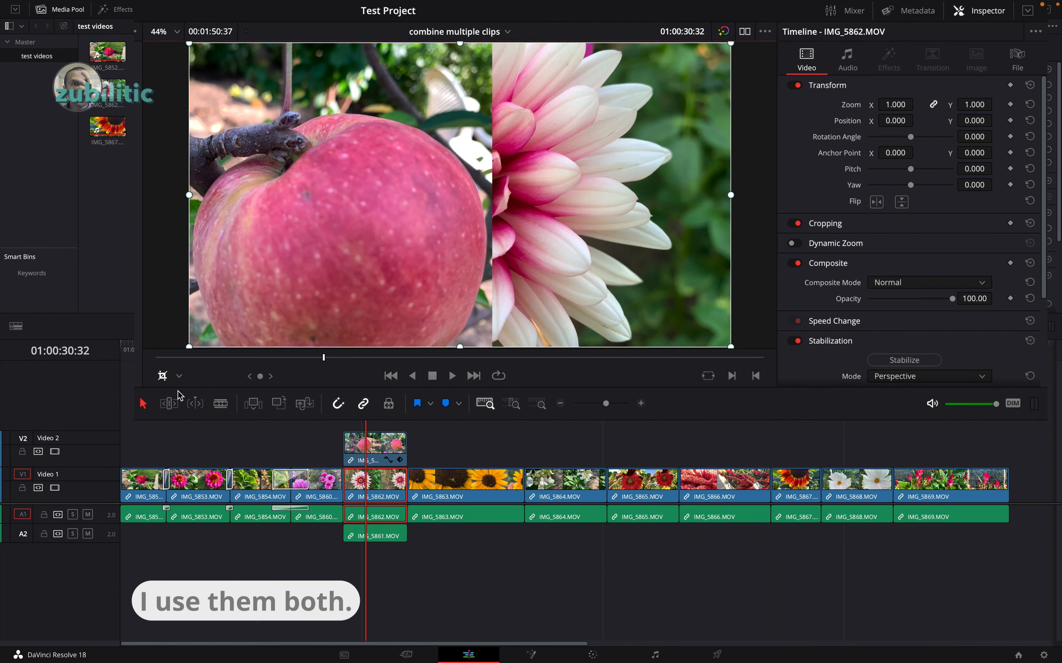
- Scale IMG_5862.MOV down to a zoom of 0.530 and place it in the upper-right of the frame at about X 838, Y 469
click(672, 135)
drag(731, 45, 623, 114)
drag(573, 147, 648, 115)
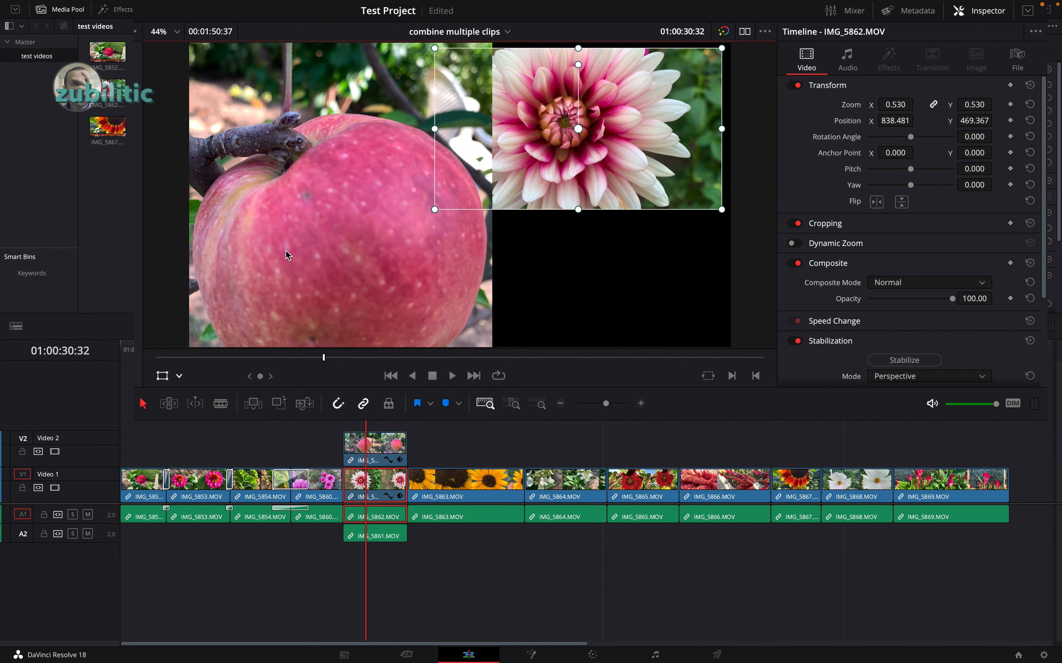
- Scale IMG_5861.MOV down to a zoom of 0.678 and place it in the lower-left of the frame at about X -1342, Y -246
click(398, 454)
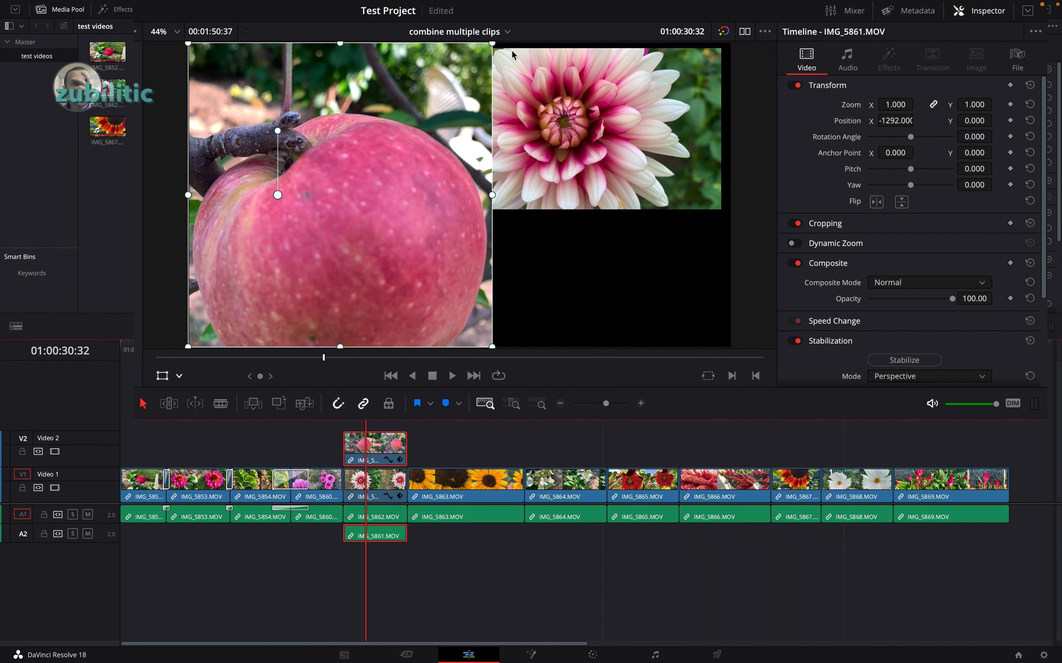
drag(492, 44, 426, 92)
drag(342, 196, 324, 239)
scroll(502, 269, up, 5)
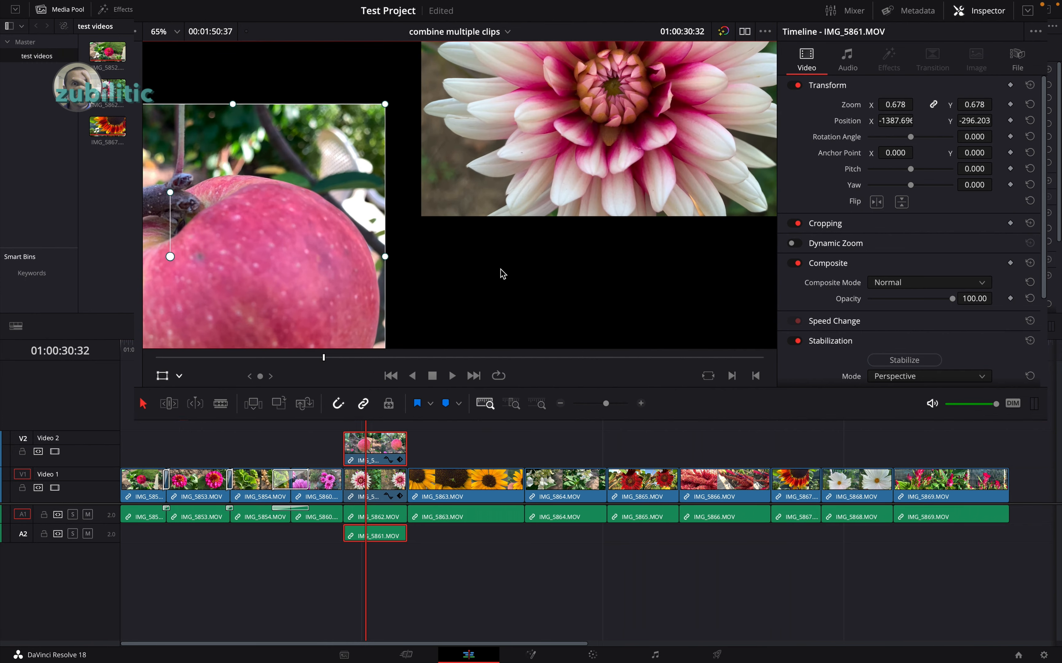
scroll(536, 171, down, 5)
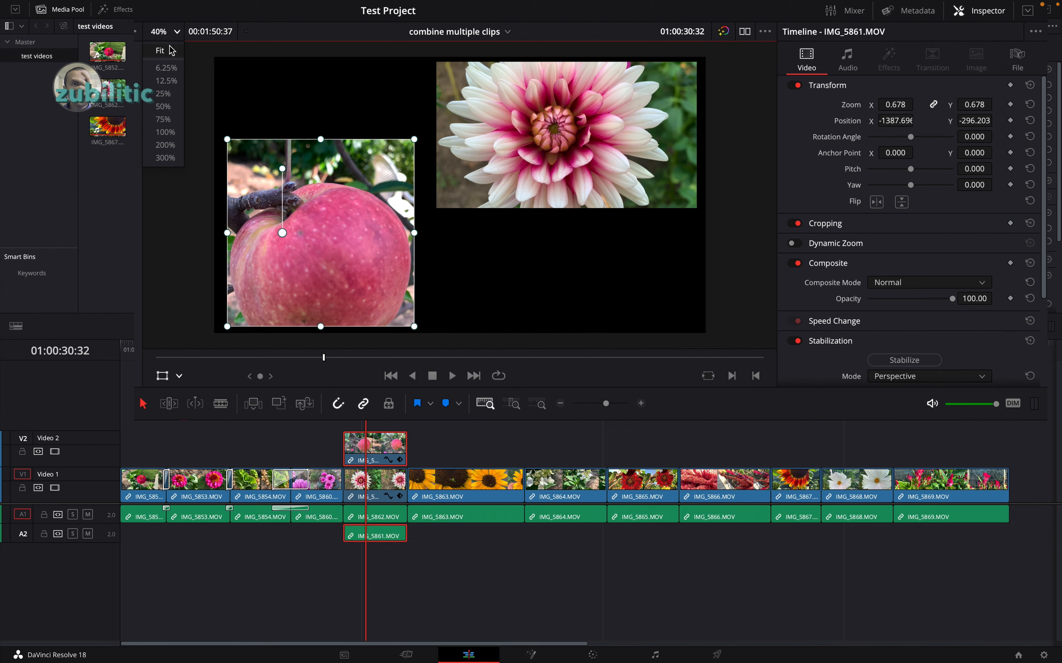
click(170, 50)
drag(566, 115, 572, 107)
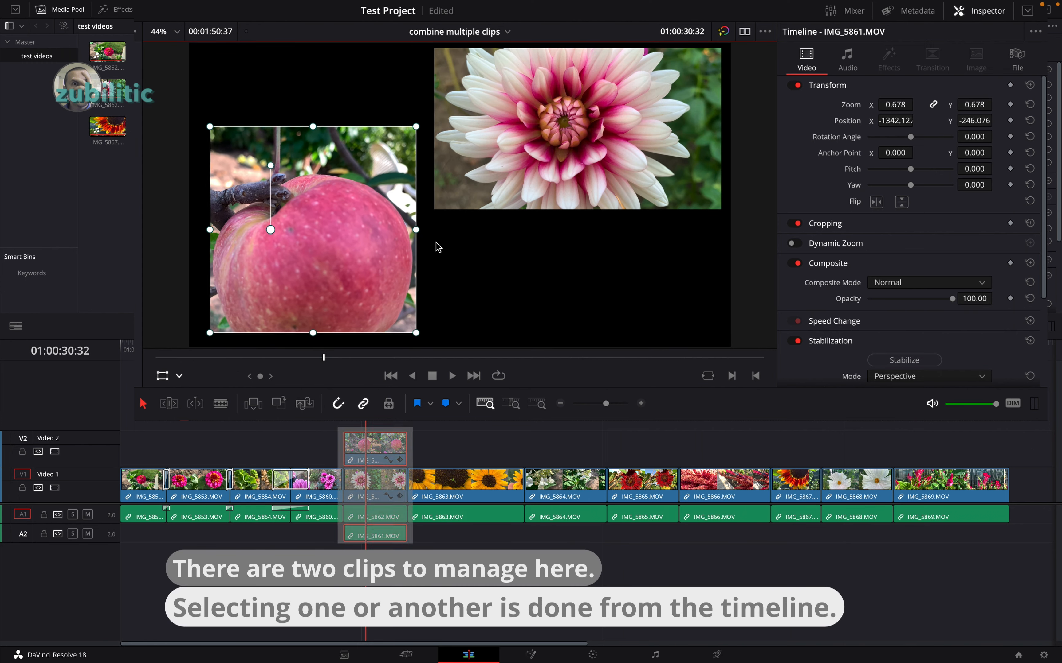
- Reposition IMG_5862.MOV slightly down and to the left within the frame, at about X 807, Y 437
click(624, 173)
drag(624, 172, 620, 177)
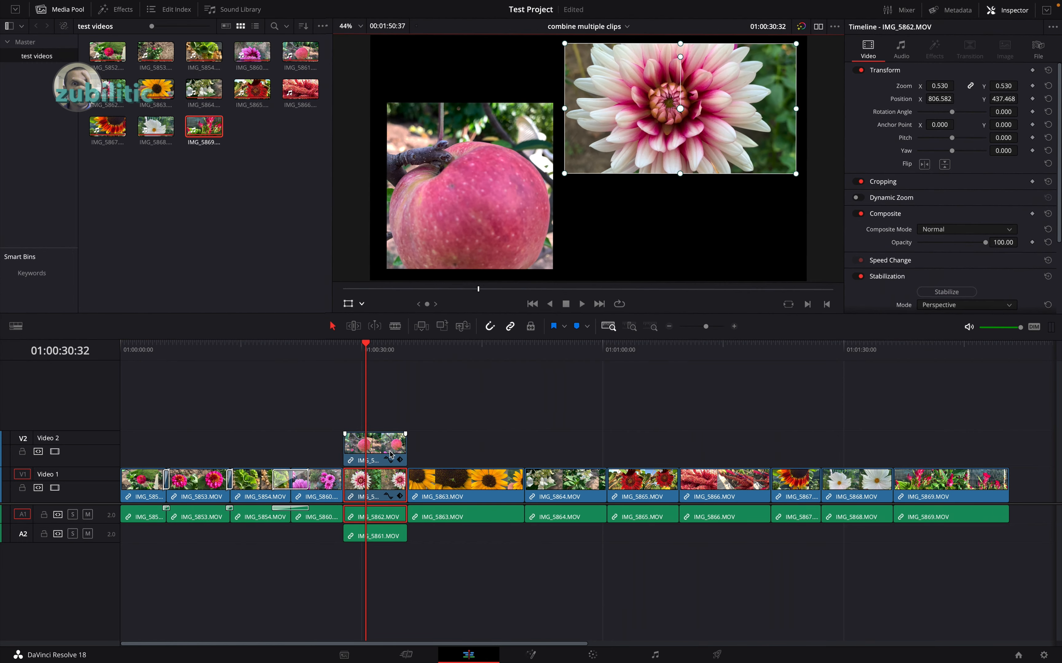
- Move IMG_5861.MOV up to the Video 3 track and IMG_5862.MOV up to Video 2, leaving Video 1 empty beneath them
click(387, 456)
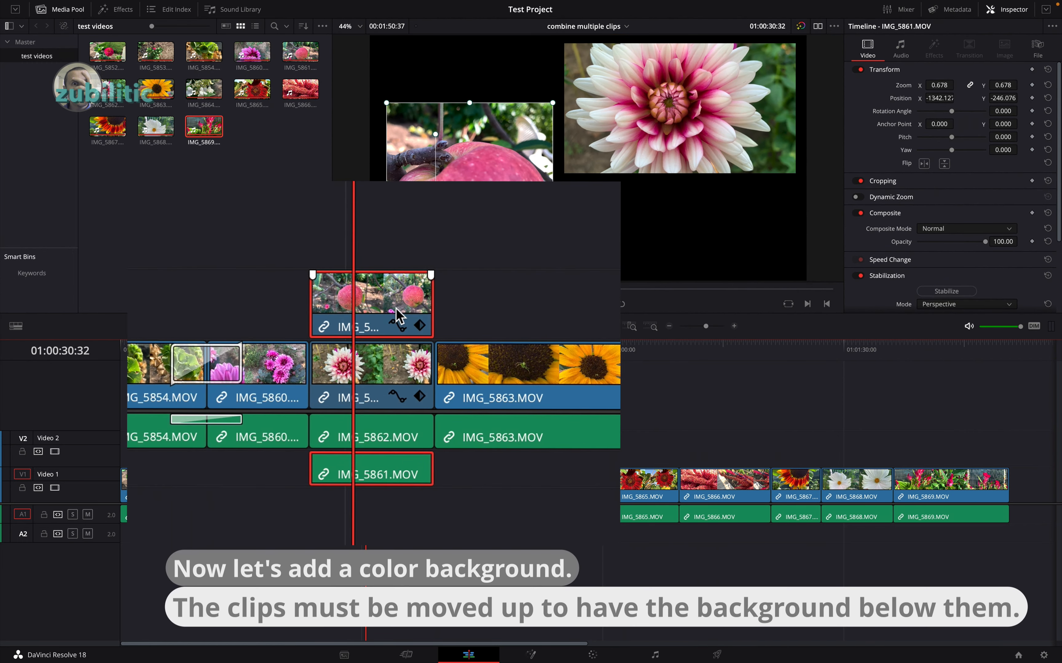
drag(397, 284, 395, 254)
click(378, 375)
drag(378, 347, 379, 339)
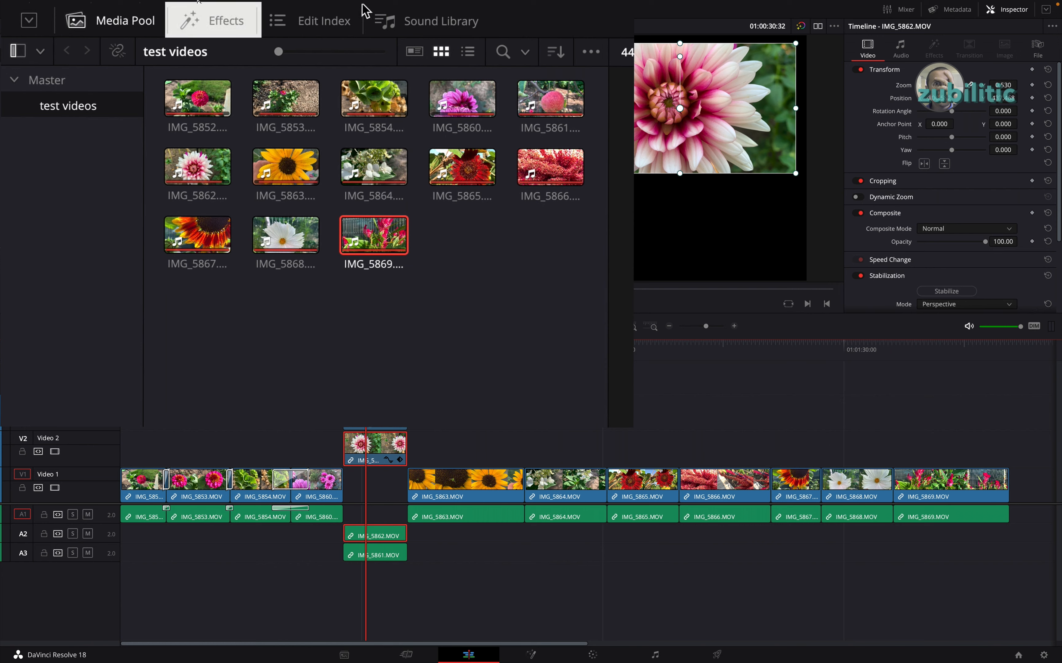
- Add a Solid Color generator on Video 1 beneath the two stacked clips and extend it to match their start and end
click(226, 21)
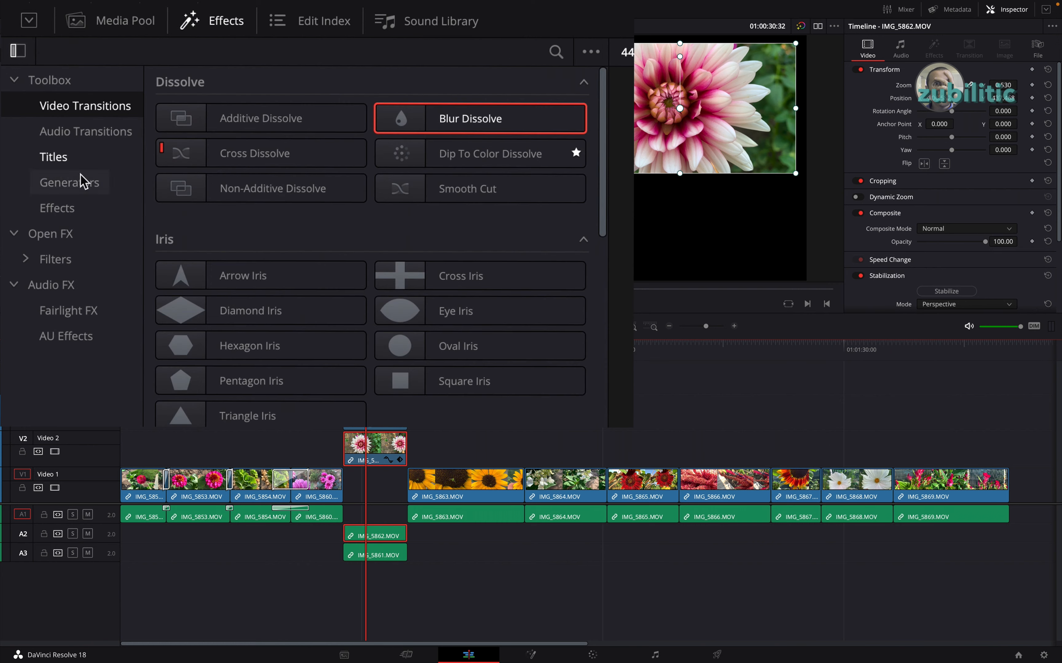
click(83, 185)
drag(478, 255, 377, 482)
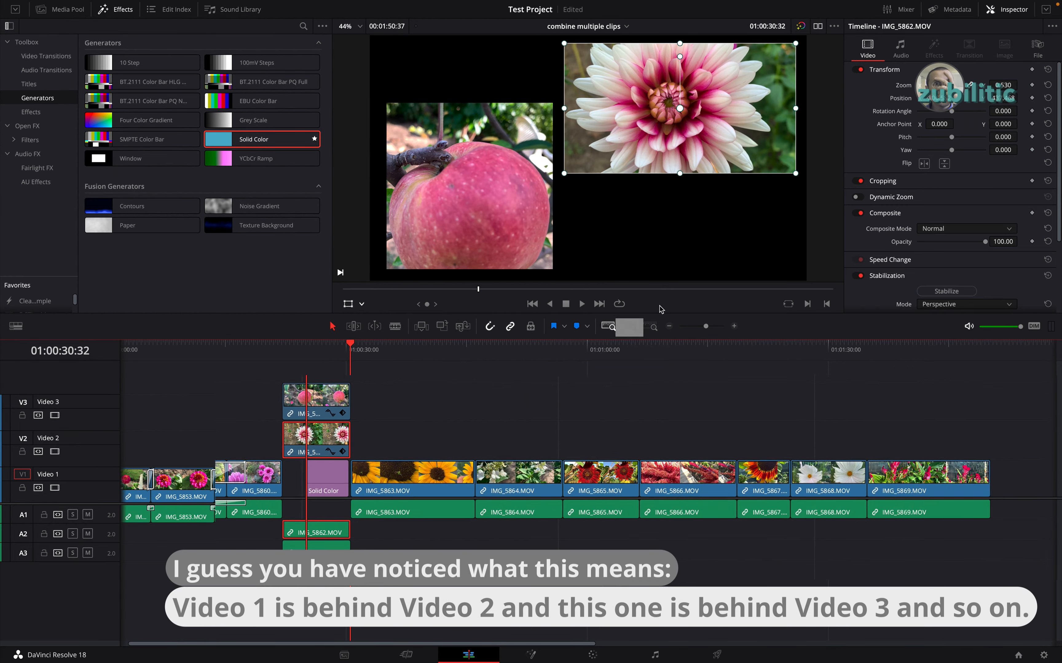
click(627, 328)
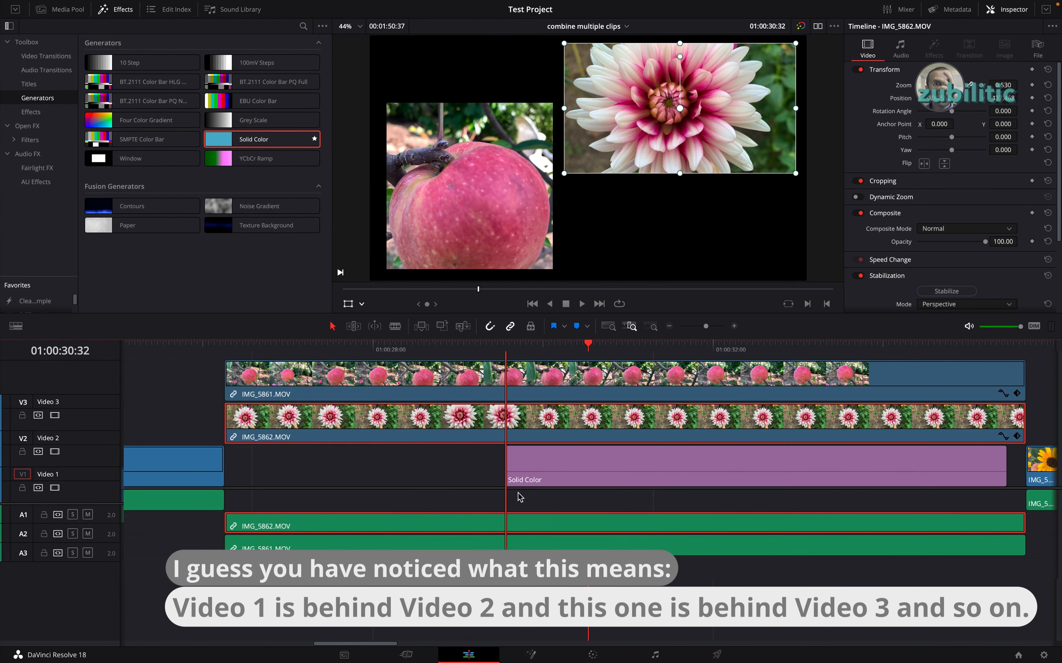
drag(511, 466, 231, 467)
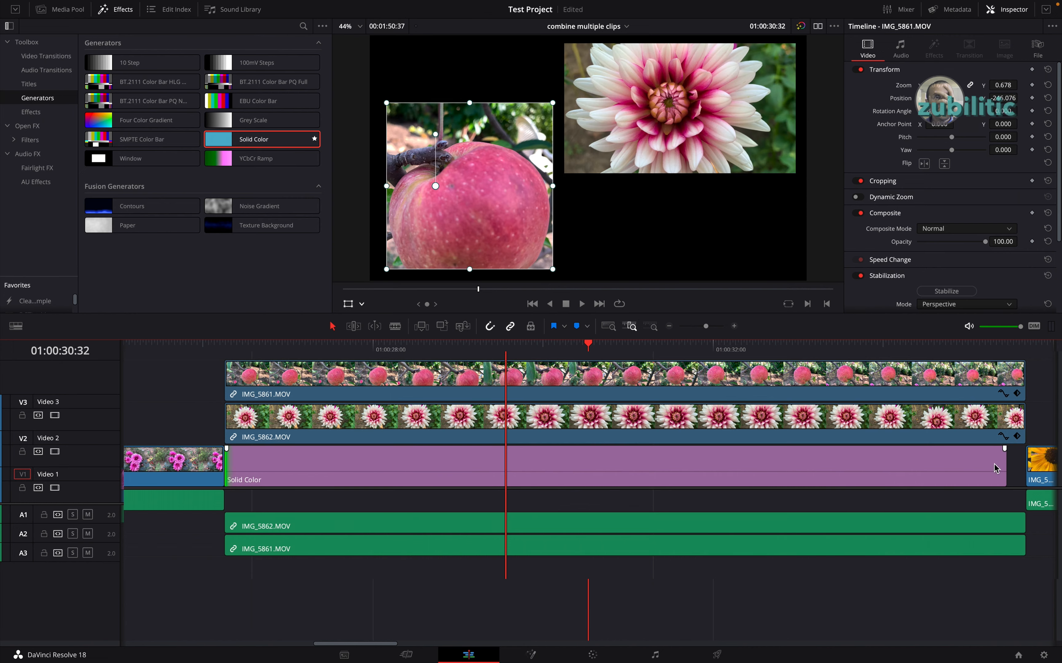
drag(1002, 467, 1022, 467)
- Change the Solid Color generator's colour to a light salmon red
click(961, 466)
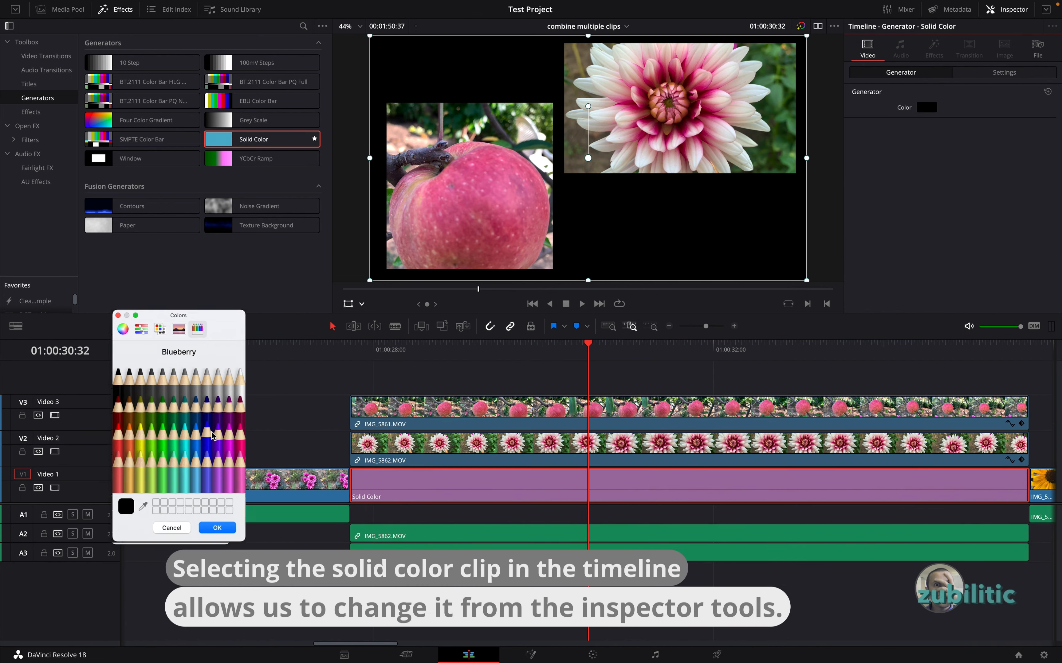
click(155, 456)
click(295, 284)
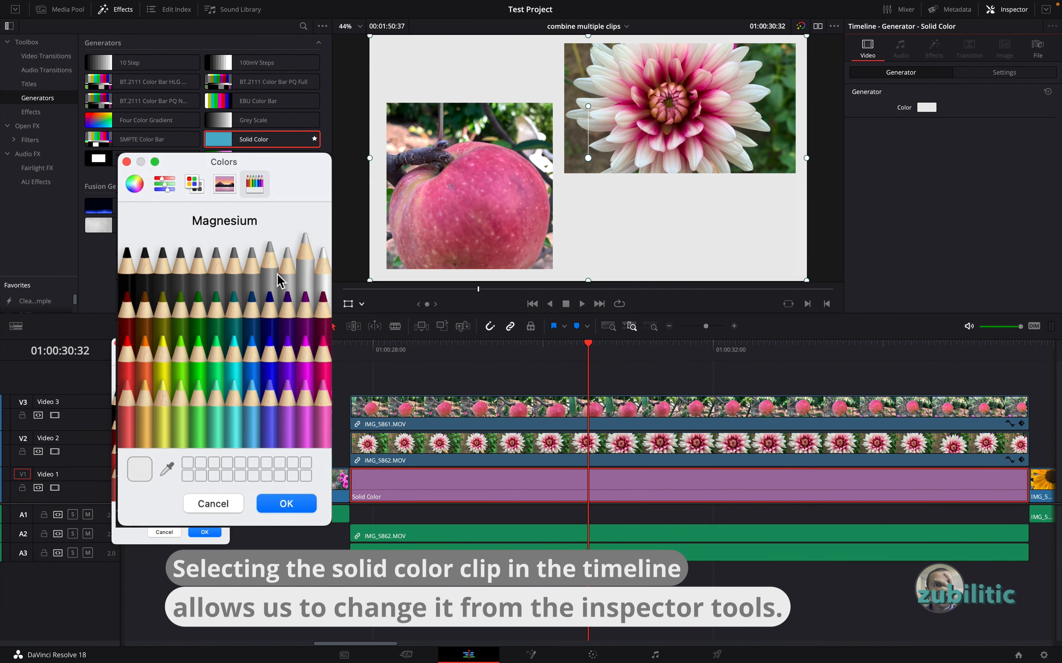
click(139, 416)
click(127, 421)
click(204, 532)
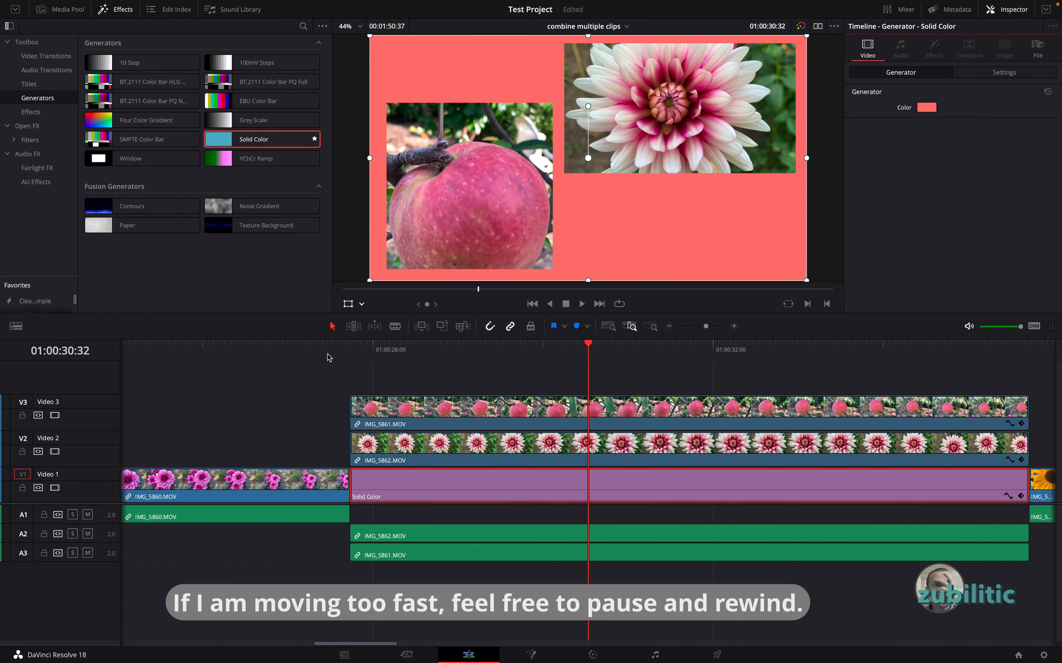
- On the Cut page, trim about 51 frames off the end of IMG_5860.MOV, keeping it joined to the Solid Color clip
scroll(324, 356, left, 6)
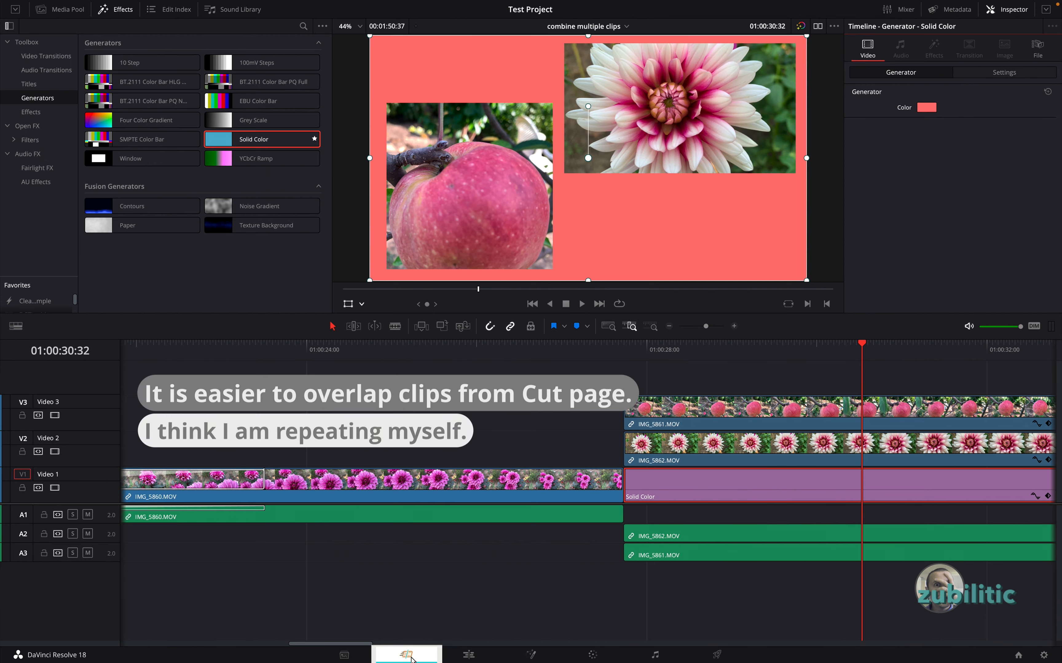
click(406, 655)
drag(210, 597, 258, 601)
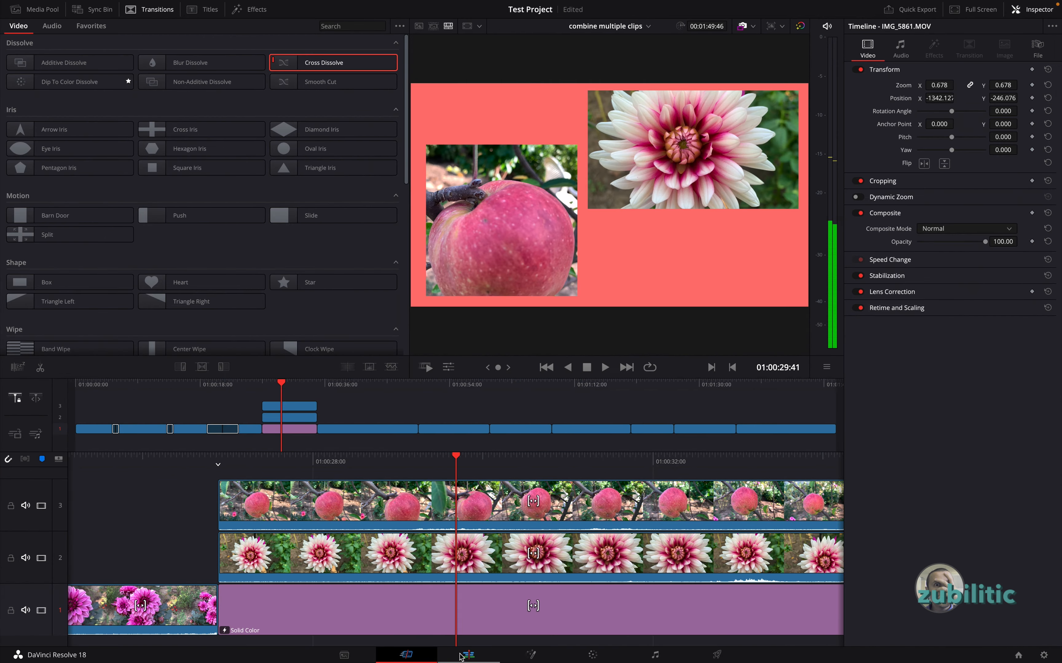
- On the Edit page, add a Blur Dissolve video transition to the end of IMG_5860.MOV and play it back
click(463, 656)
click(44, 57)
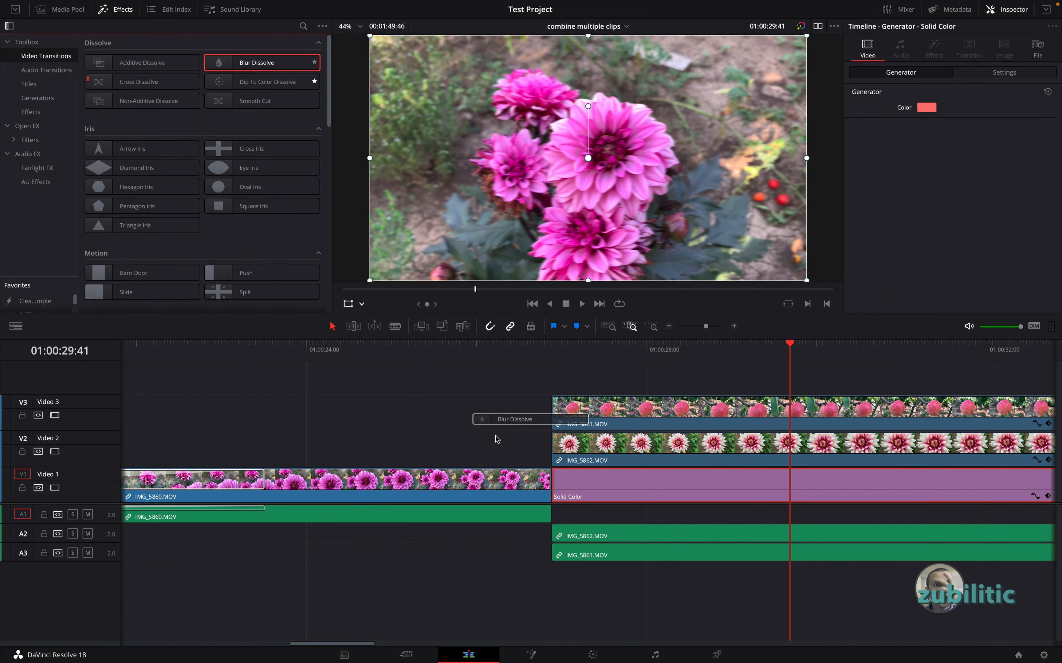
drag(497, 439, 533, 464)
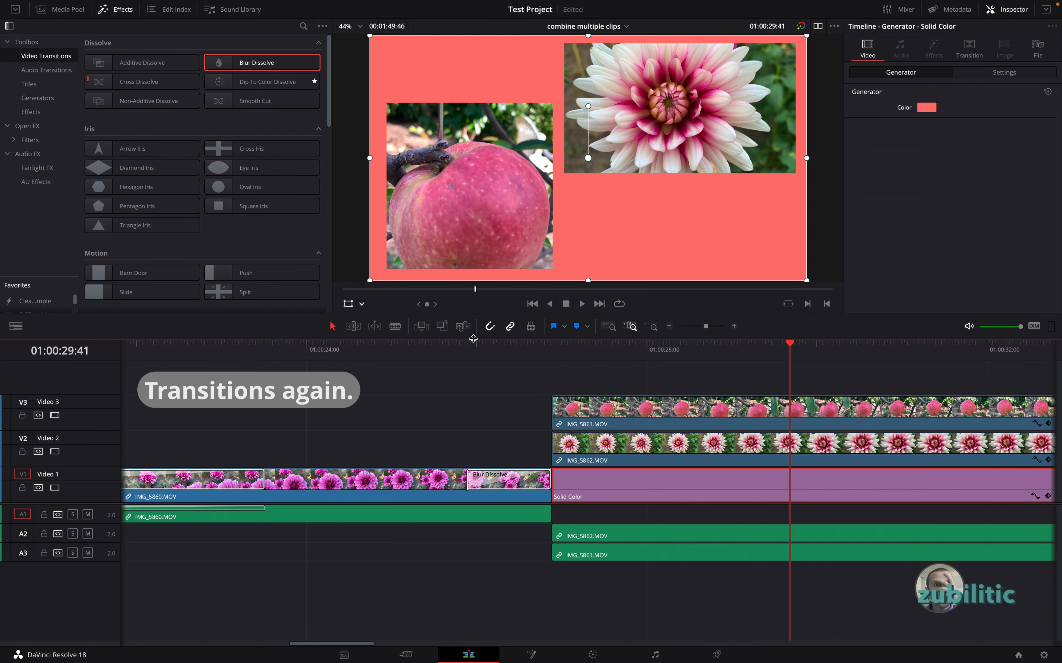
key(space)
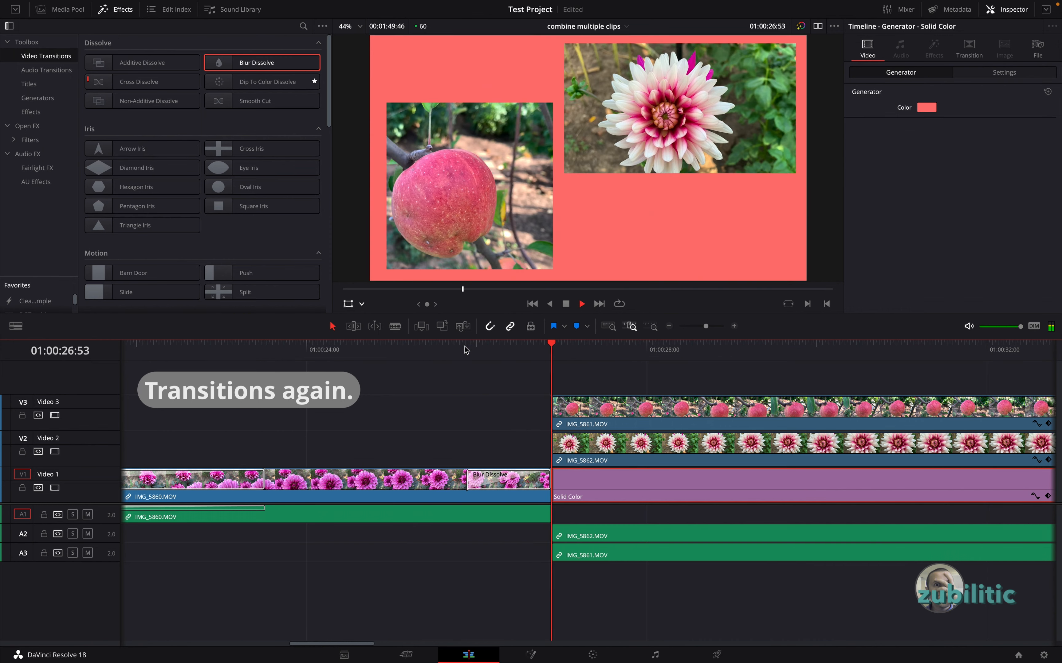
key(space)
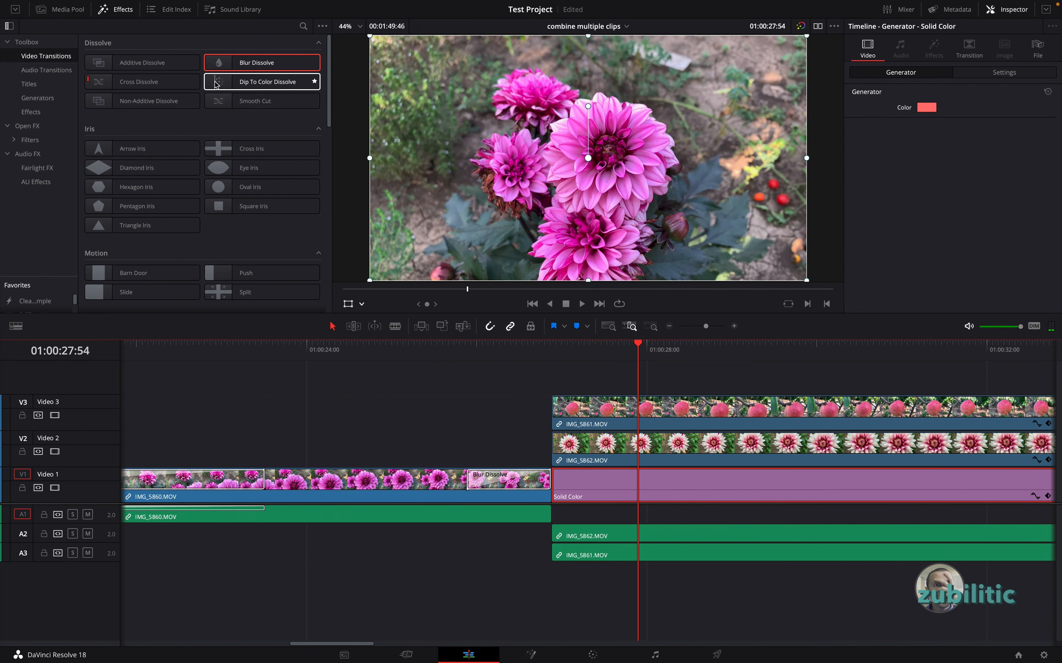
- Add a Slide transition to the start of IMG_5862.MOV on Video 2 and play it back
scroll(147, 198, down, 5)
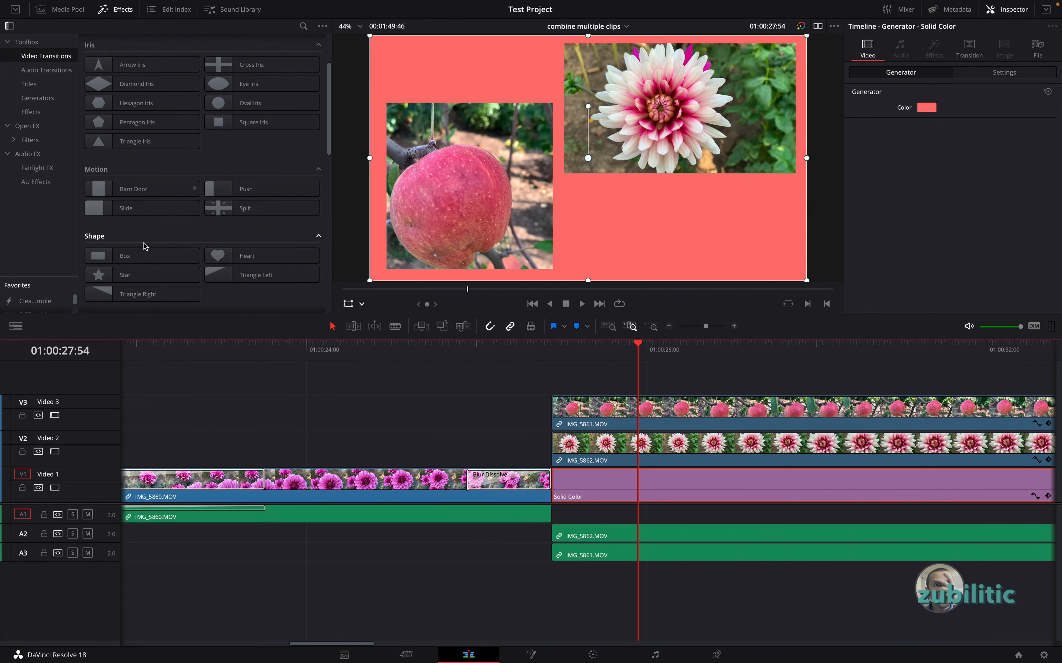
drag(132, 106, 554, 443)
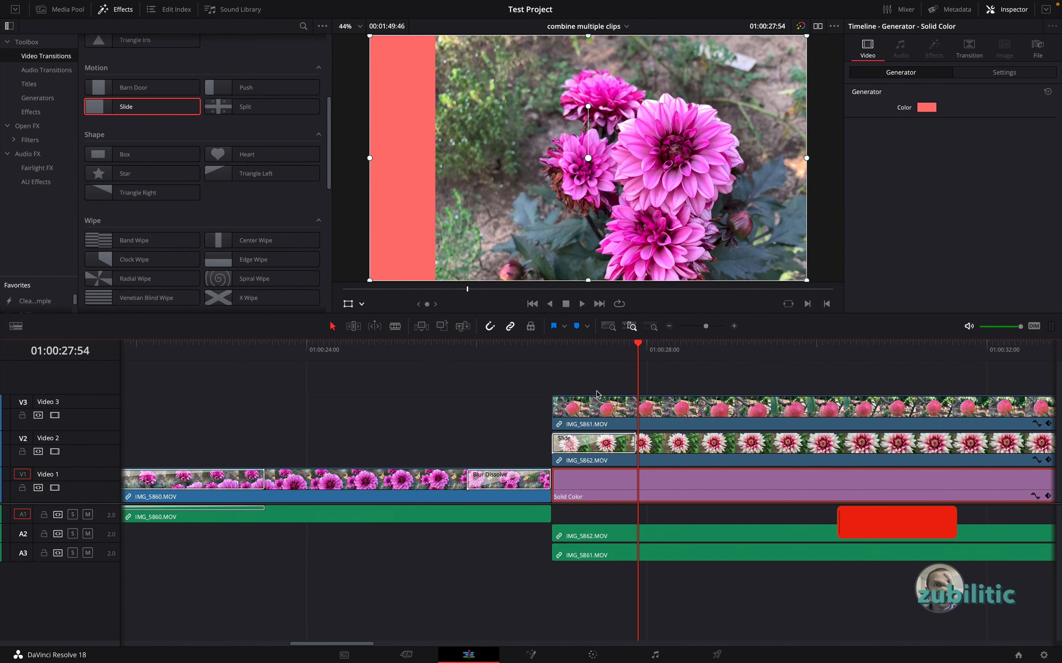
click(519, 351)
key(space)
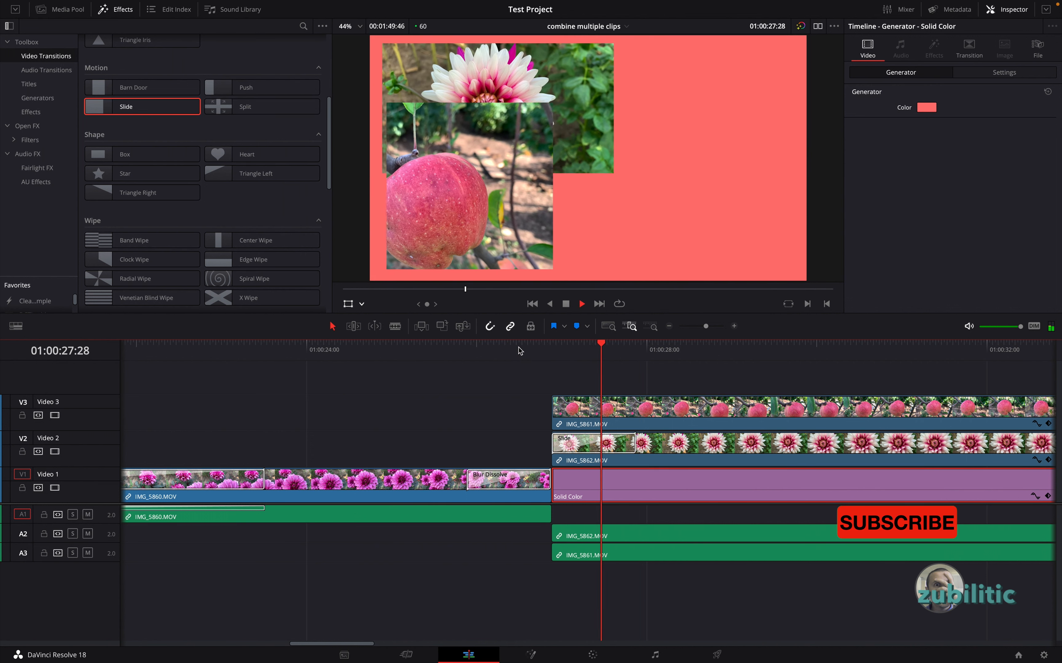
key(space)
- Add a Slide transition to the start of IMG_5861.MOV and set the IMG_5862.MOV Slide preset to Slide, Right-Left
drag(106, 111, 604, 415)
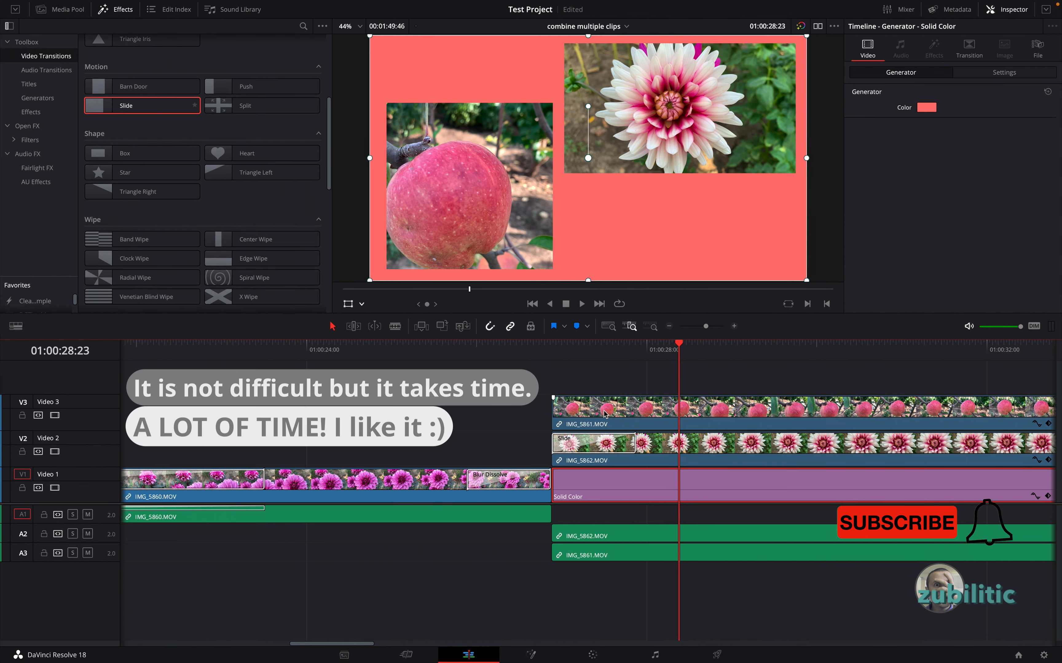
drag(141, 105, 566, 409)
click(586, 445)
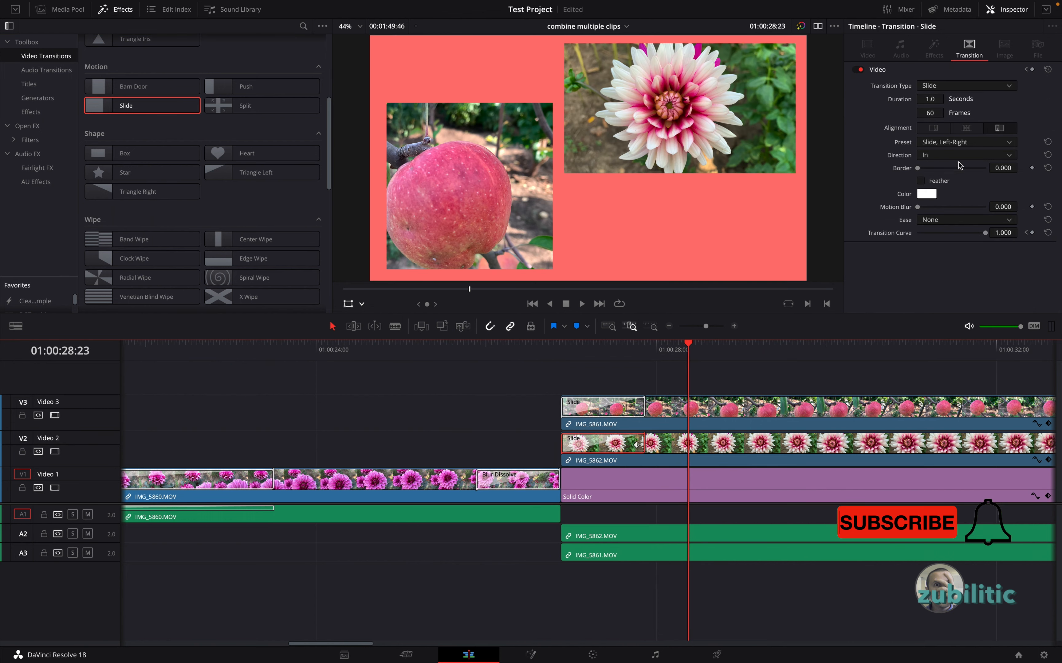
click(990, 143)
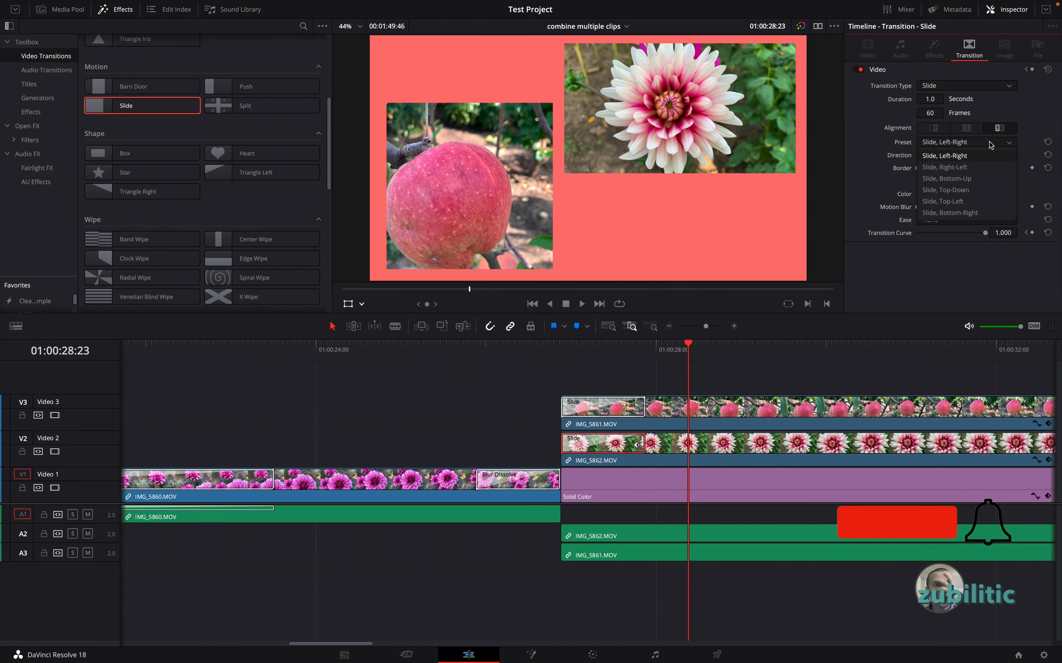
click(975, 167)
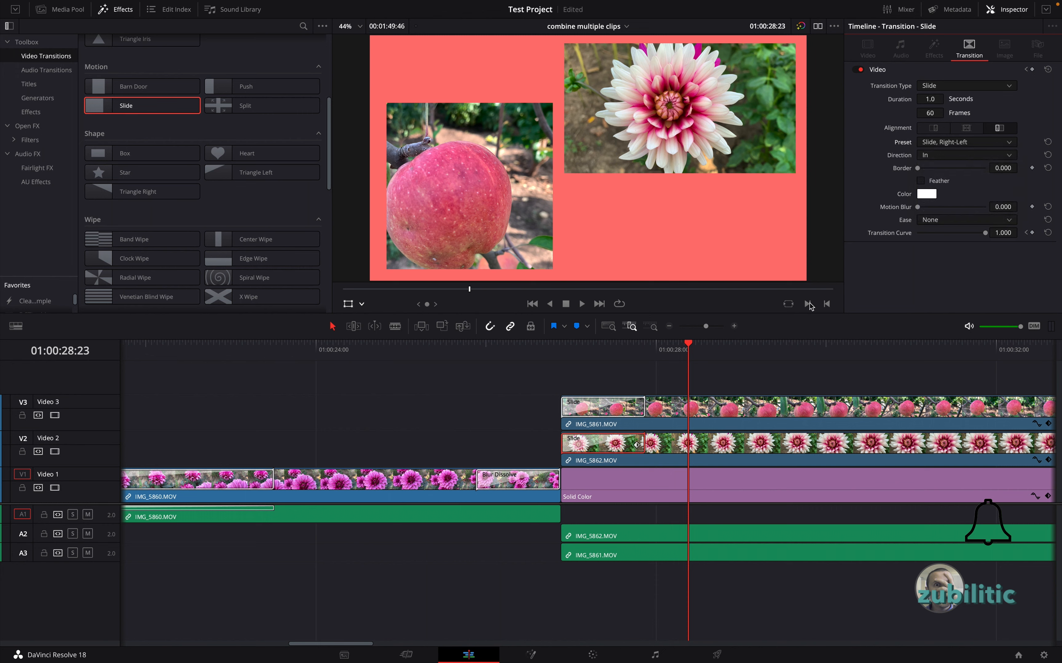
- Check the settings of the Slide transition on IMG_5861.MOV and play back the opening transitions of both stacked clips
click(607, 406)
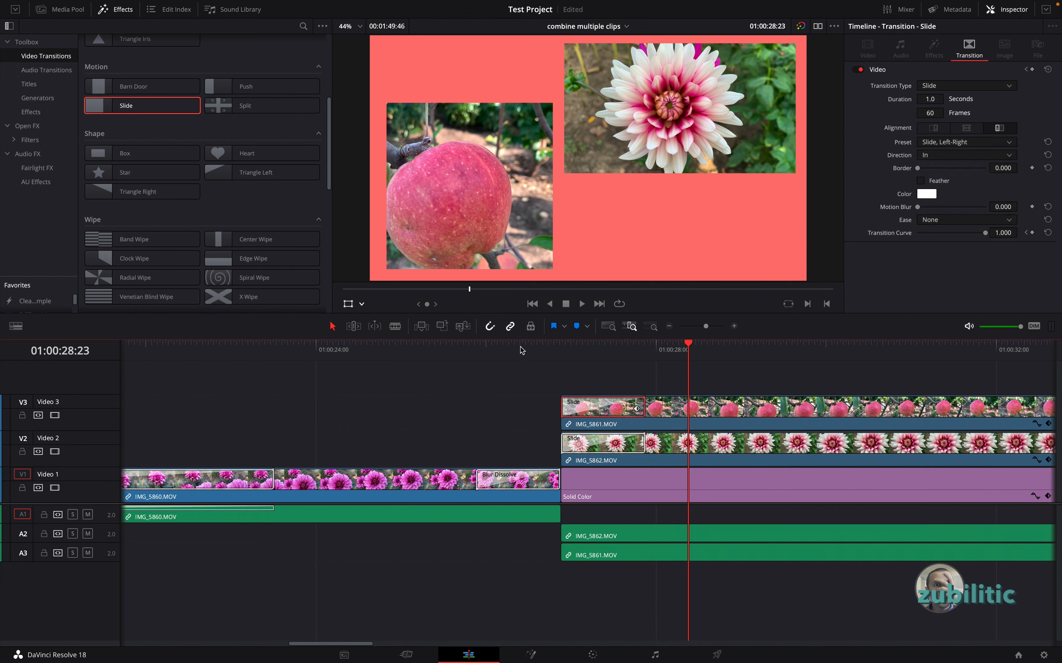
click(522, 350)
click(457, 347)
key(space)
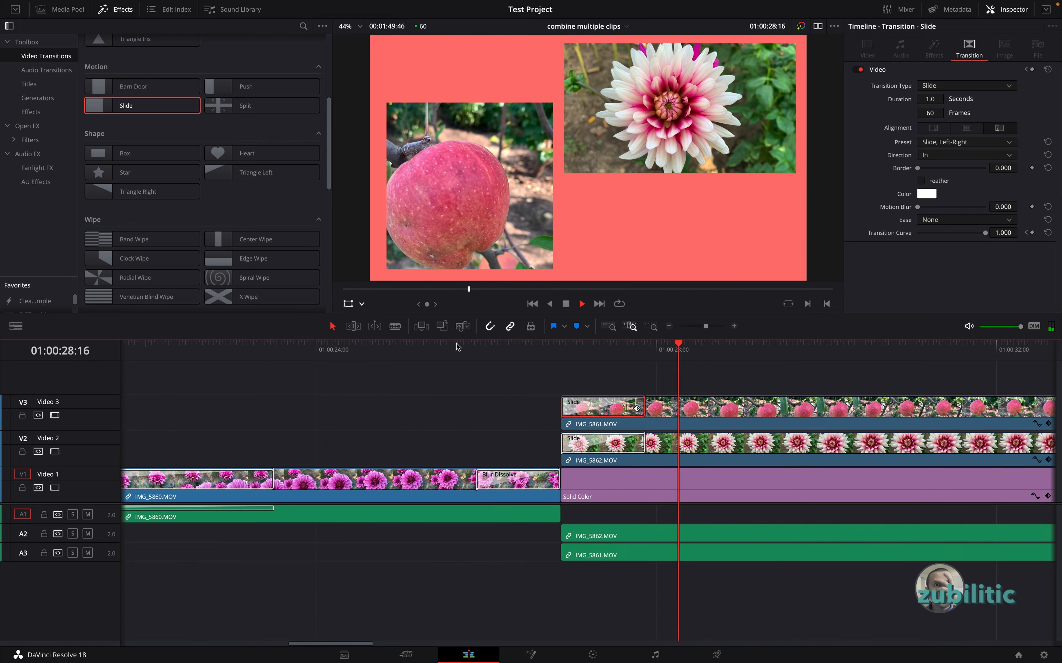
key(space)
- Add Slide transitions to the ends of IMG_5861.MOV and IMG_5862.MOV, and open the settings of the IMG_5862.MOV one
drag(153, 105, 900, 446)
click(843, 445)
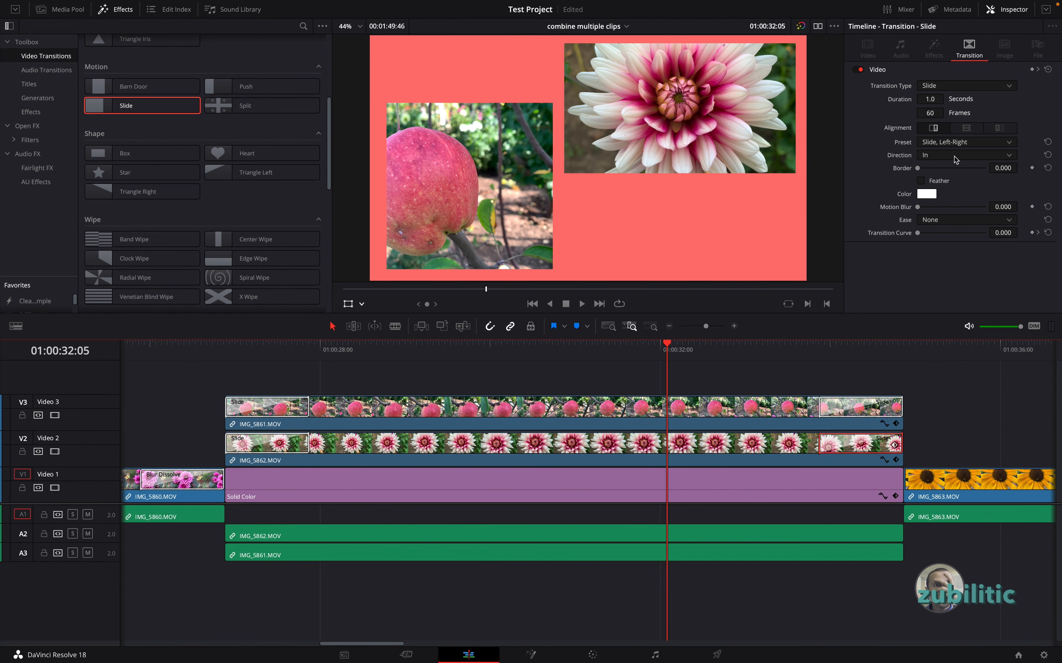